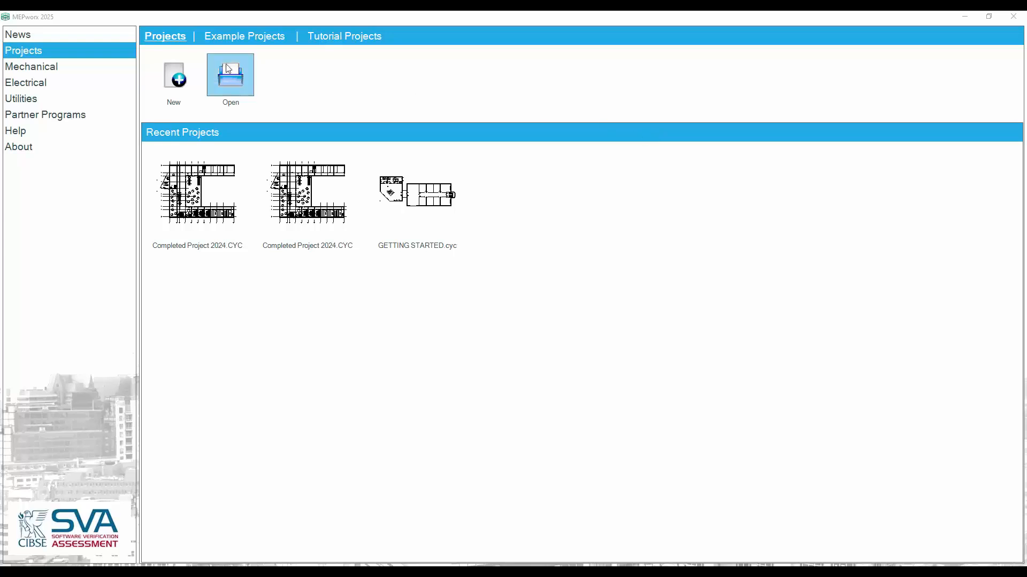
# Step: Start a new project using 3D gbXML building geometry with the CIBSE Admittance Method Calculation, choosing Training Tutorial.xml as the geometry file
pyautogui.click(176, 79)
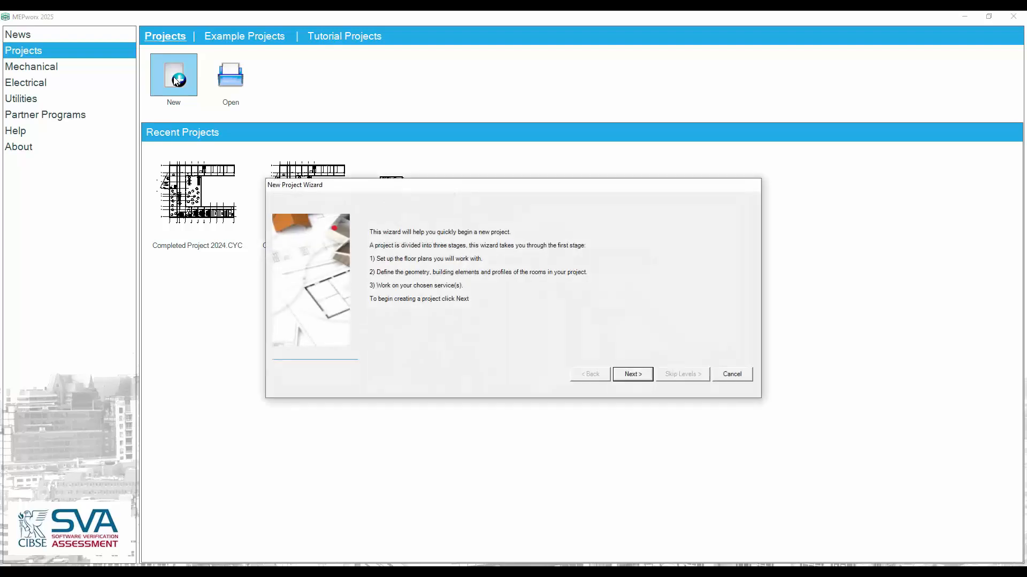
pyautogui.click(633, 374)
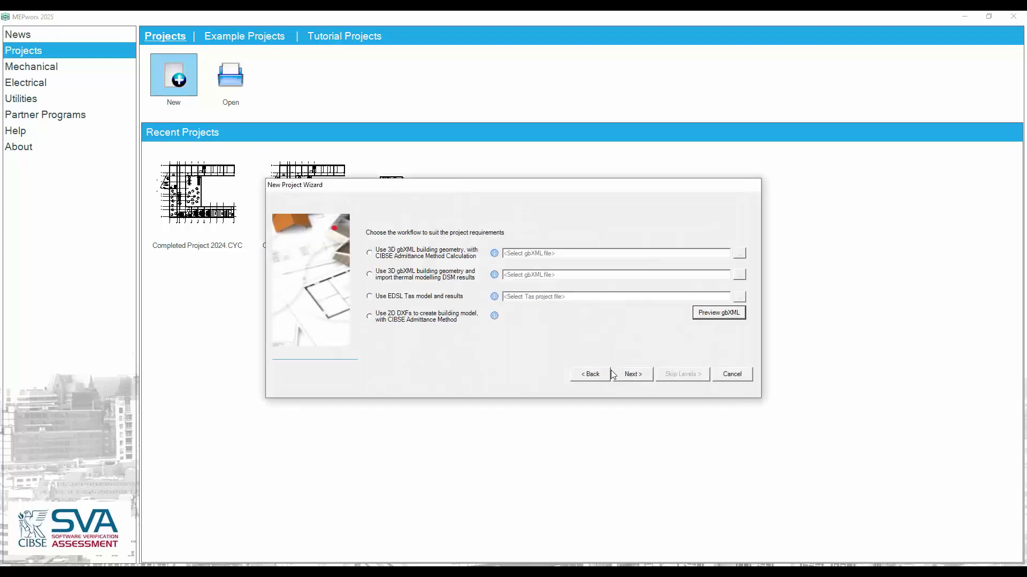
pyautogui.click(370, 253)
pyautogui.moveTo(495, 256)
pyautogui.click(740, 255)
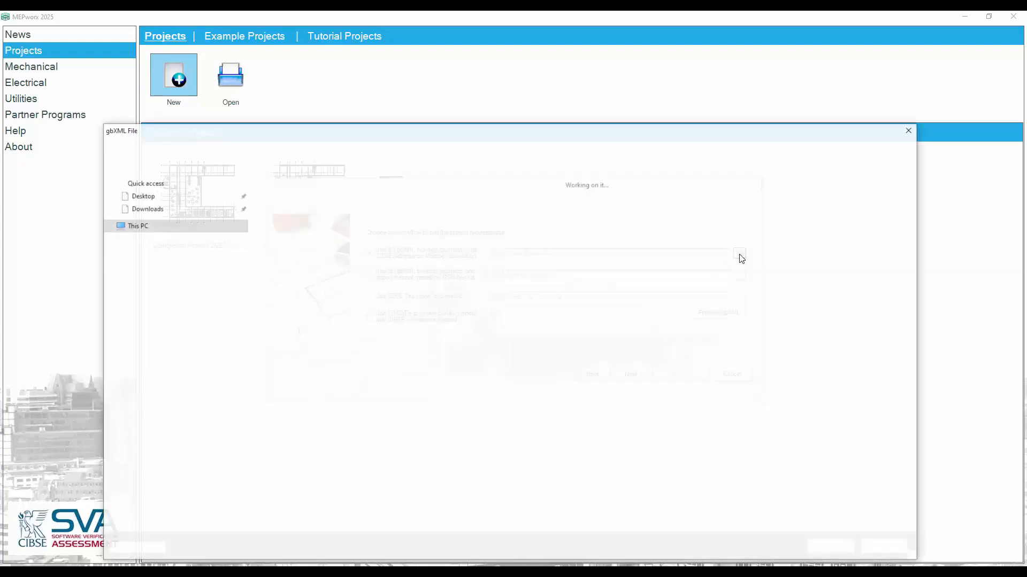
pyautogui.click(313, 215)
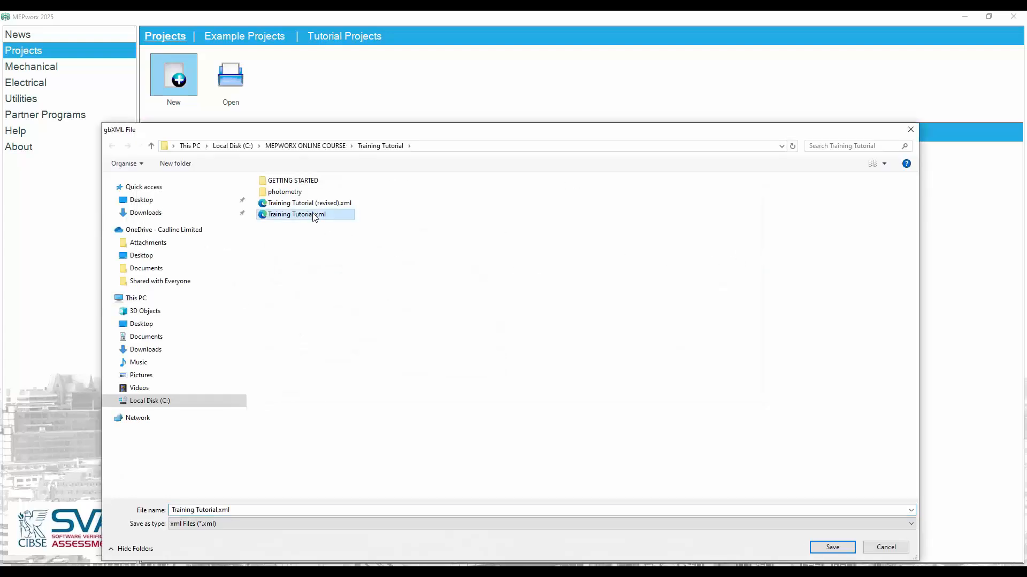
pyautogui.click(830, 547)
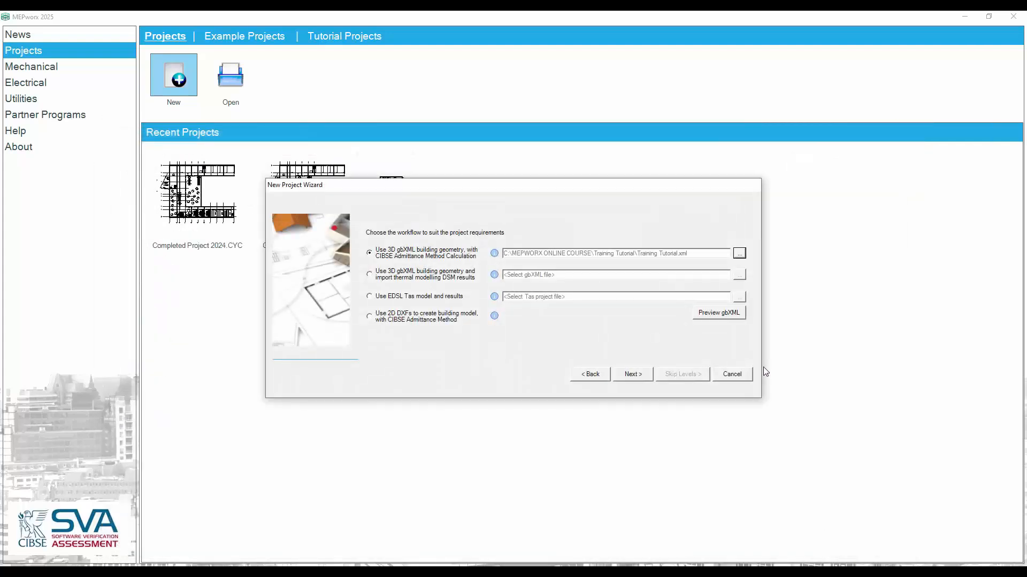
# Step: Preview the gbXML model in an enlarged window and inspect the building's exterior from several angles
pyautogui.click(712, 315)
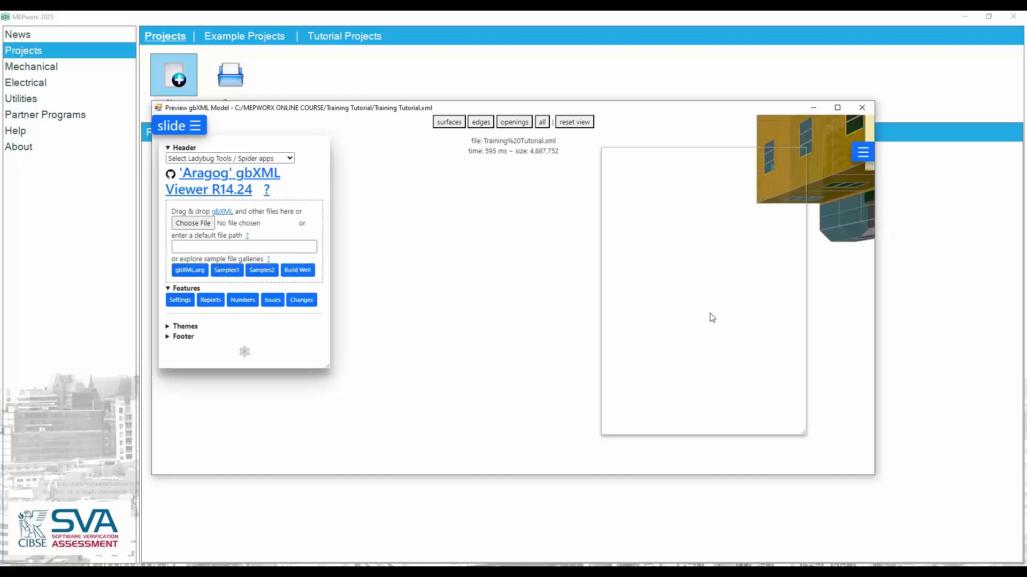
pyautogui.click(838, 107)
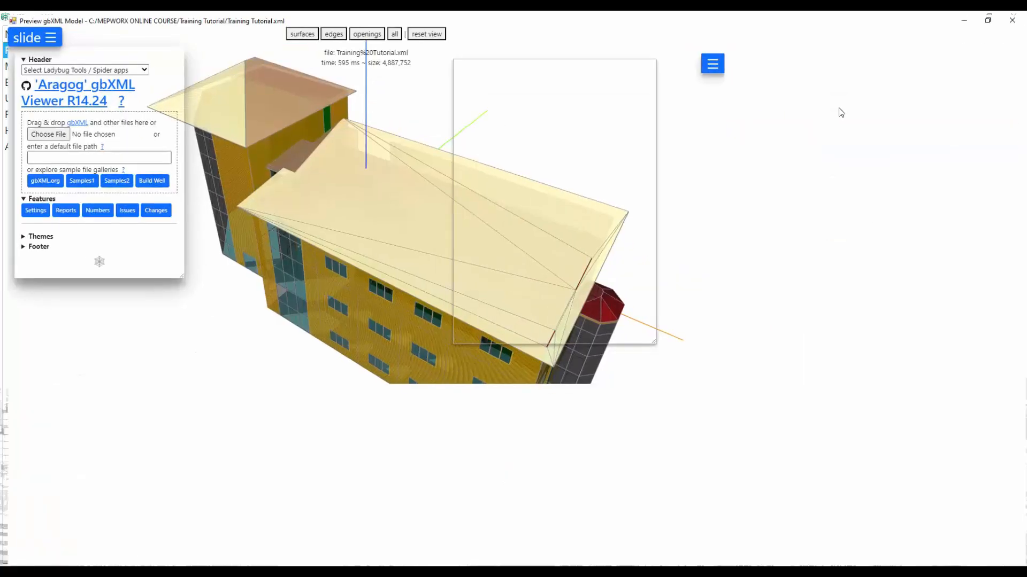
pyautogui.moveTo(473, 367); pyautogui.dragTo(554, 313)
pyautogui.click(554, 313)
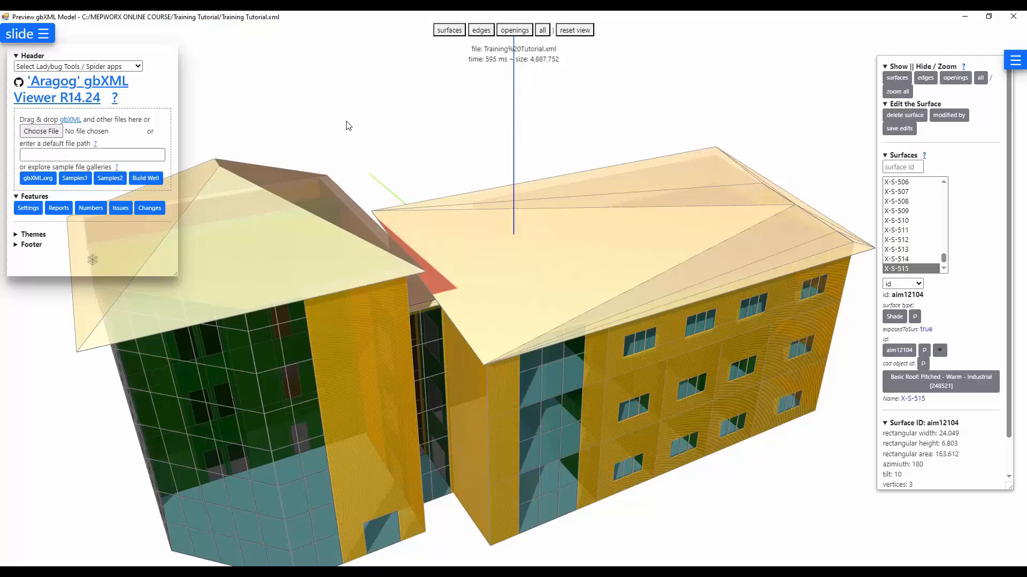
pyautogui.moveTo(348, 126); pyautogui.dragTo(376, 120)
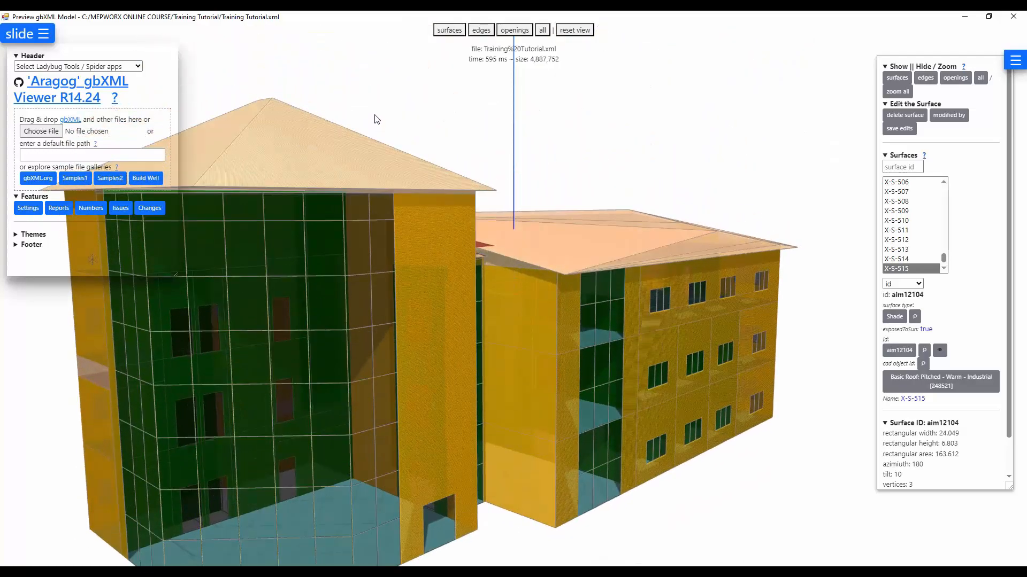
pyautogui.click(375, 119)
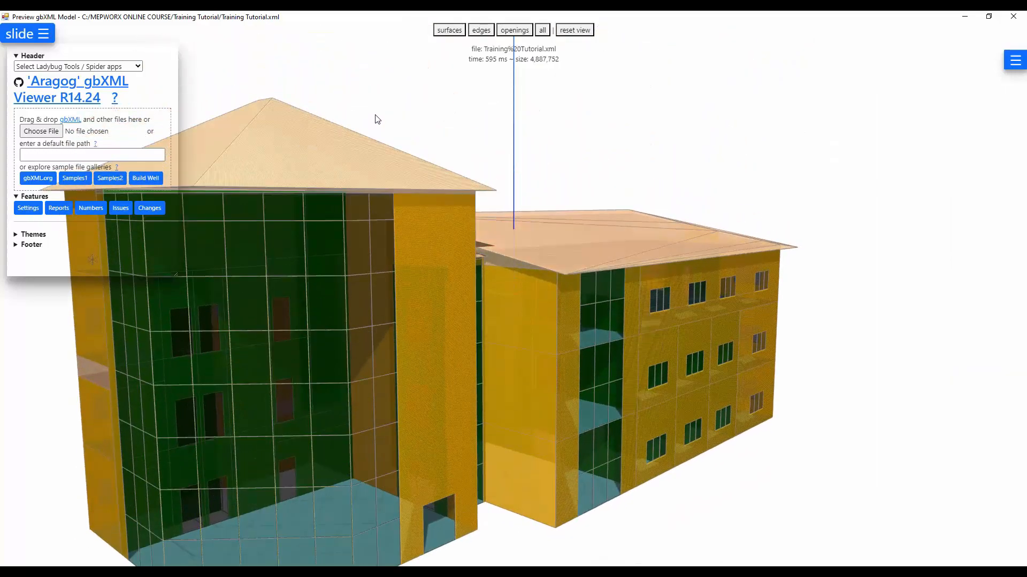
# Step: Use the preview's reports to examine the space 5 Gnd Office 1 and the 1-Ground storey, and close the preview
pyautogui.click(60, 209)
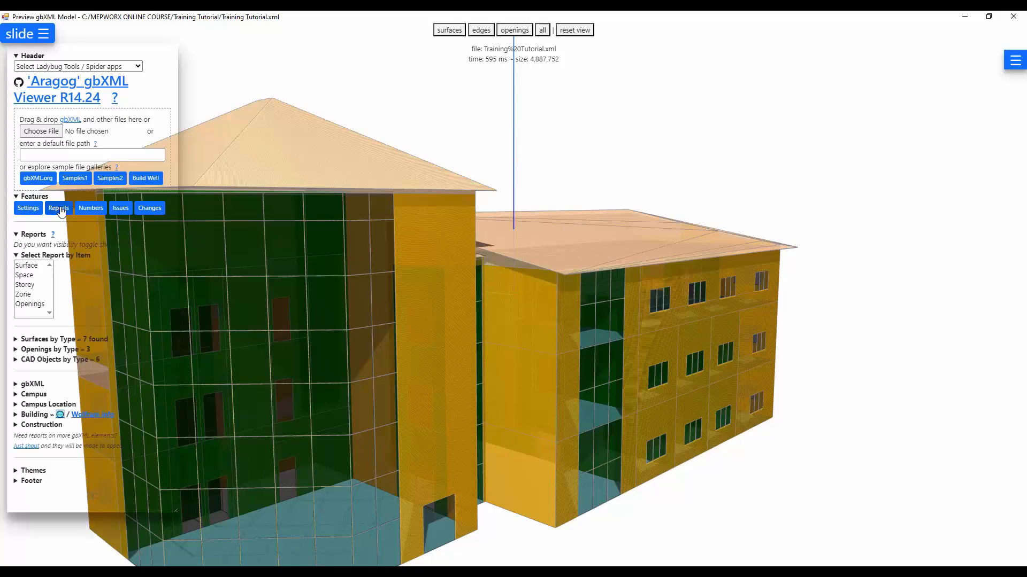
pyautogui.doubleClick(27, 276)
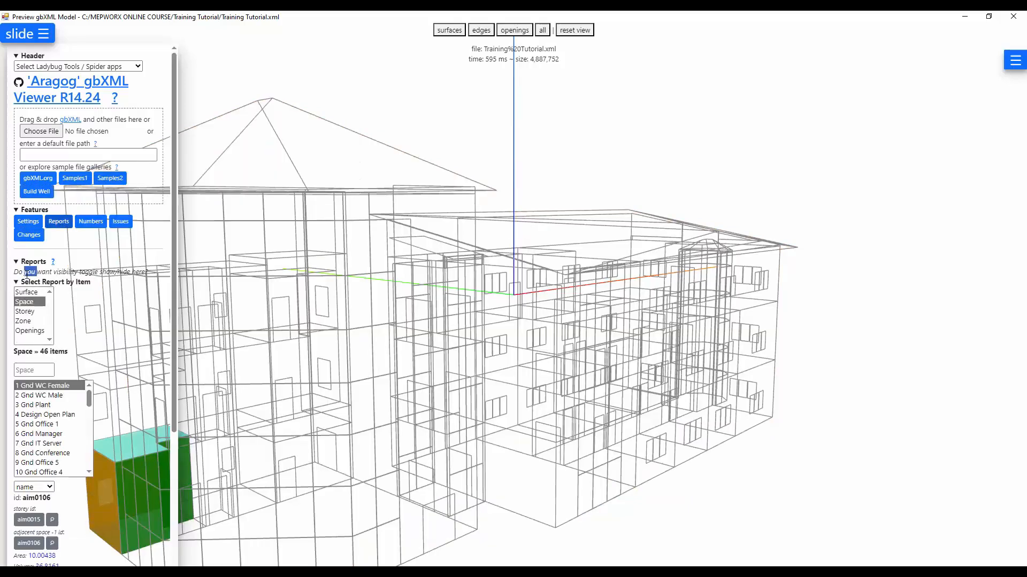
pyautogui.click(38, 428)
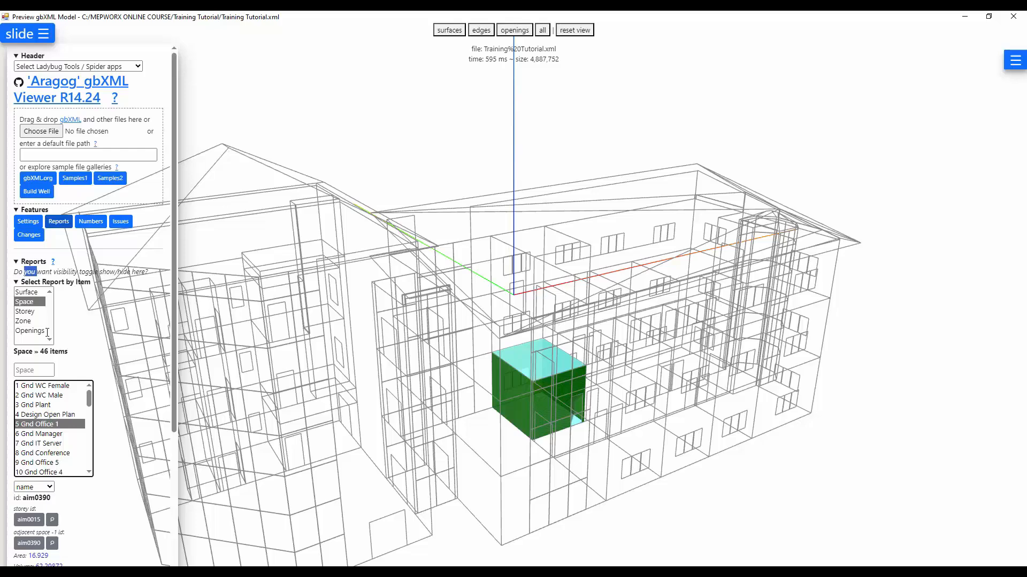
pyautogui.click(24, 312)
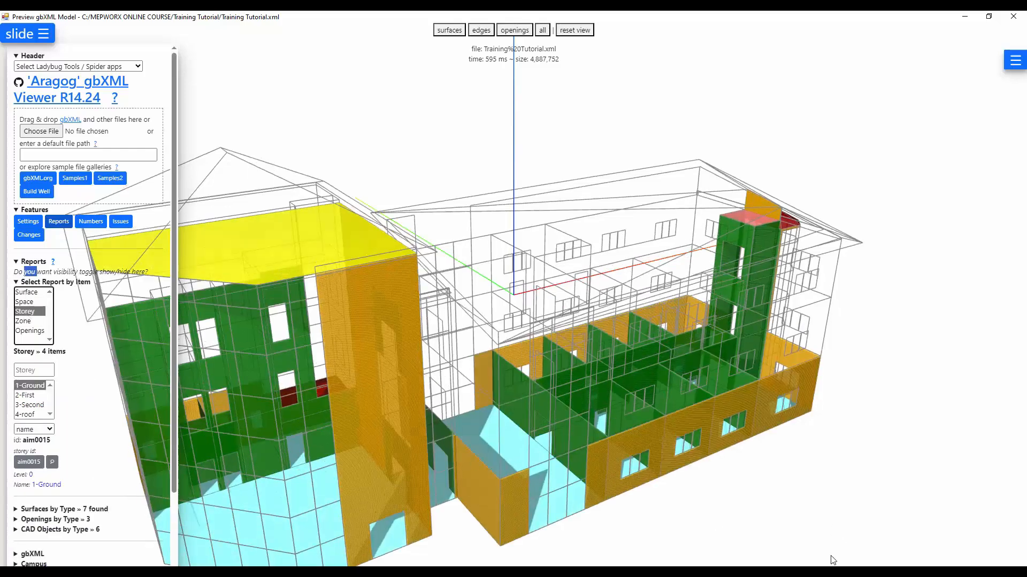
pyautogui.moveTo(832, 557)
pyautogui.mouseDown()
pyautogui.moveTo(862, 483)
pyautogui.moveTo(869, 509)
pyautogui.moveTo(697, 539)
pyautogui.moveTo(798, 552)
pyautogui.moveTo(862, 499)
pyautogui.moveTo(850, 540)
pyautogui.moveTo(848, 531)
pyautogui.moveTo(772, 539)
pyautogui.moveTo(838, 542)
pyautogui.mouseUp()
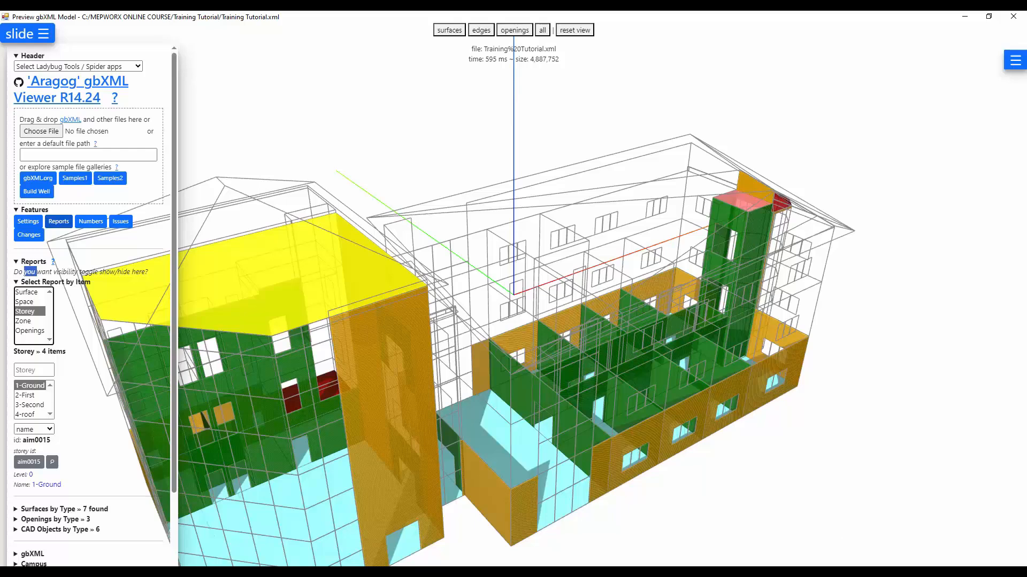
pyautogui.click(1012, 17)
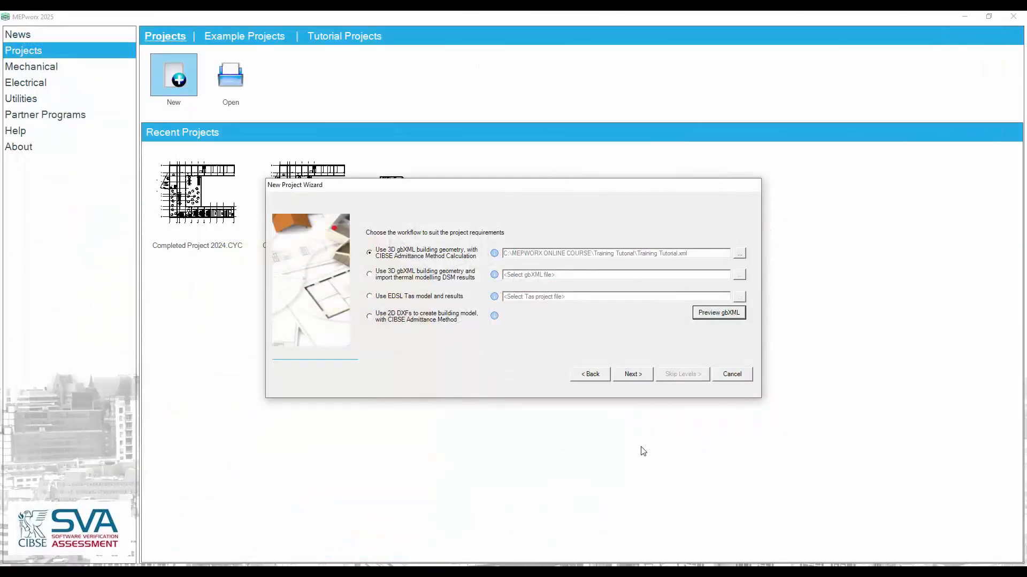
# Step: Set the building type to Office in the general project information and continue to the weather data
pyautogui.click(636, 375)
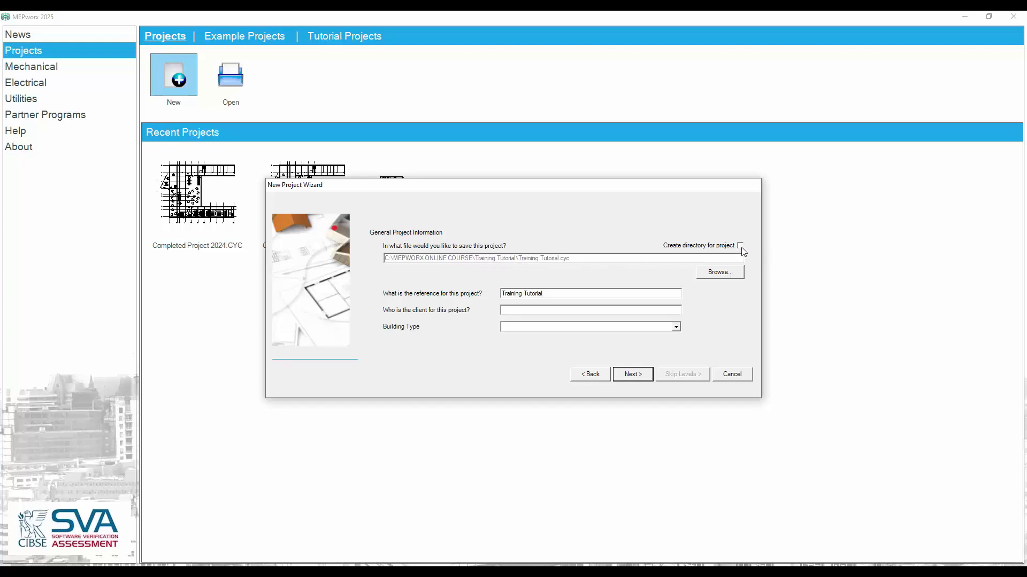
pyautogui.click(676, 327)
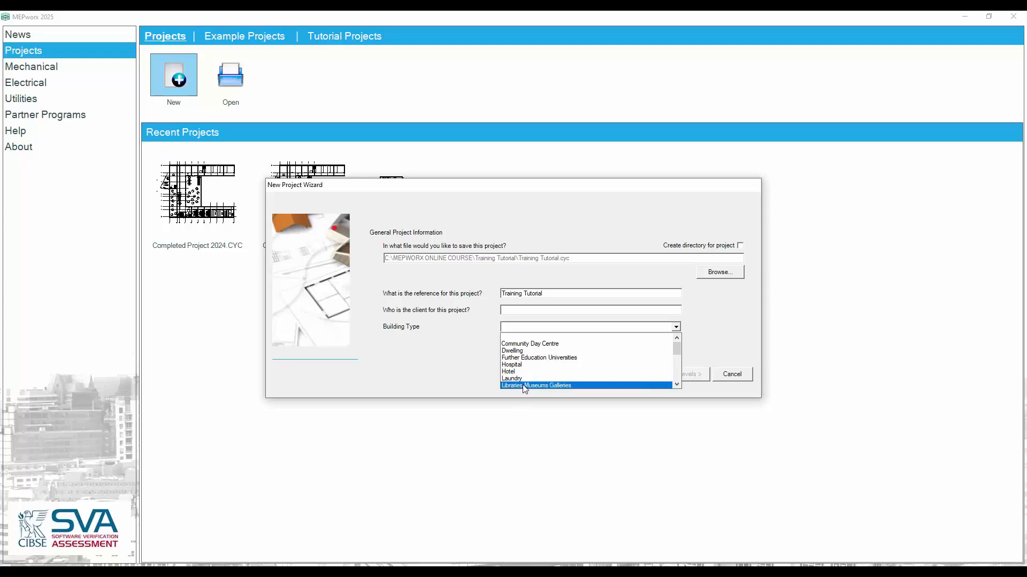
pyautogui.scroll(-2, 522, 387)
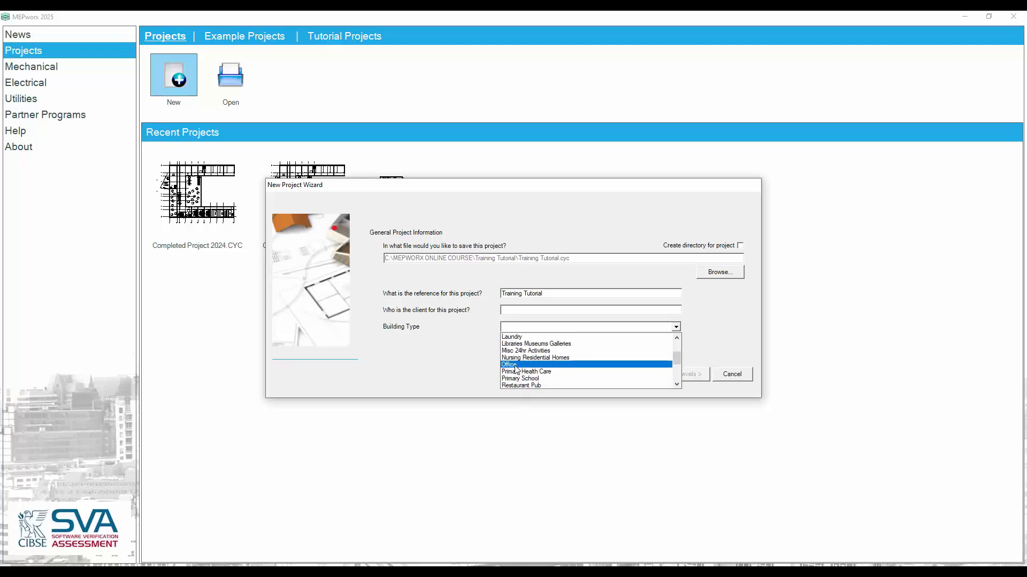
pyautogui.click(516, 369)
pyautogui.click(637, 377)
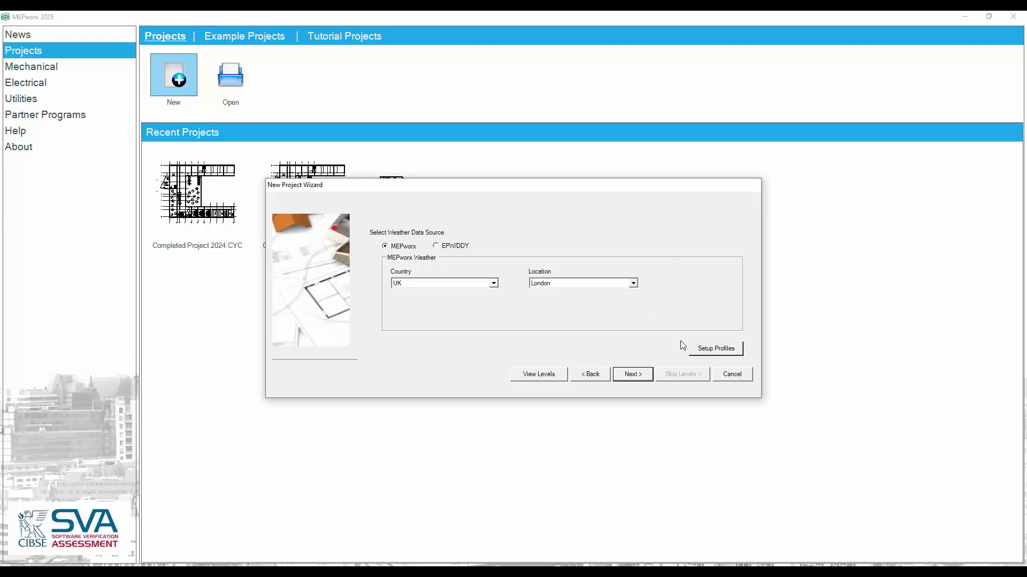
# Step: Set the weather data source to EPW/DDY and load GBR_ENG_Bristol.Wea.Ctr.037260_TMYx.epw
pyautogui.click(435, 246)
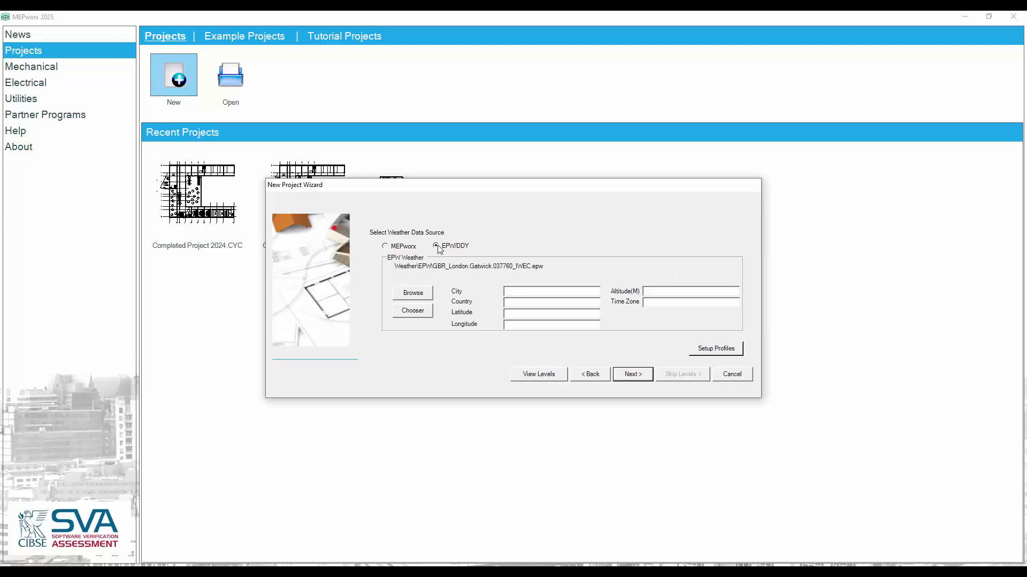
pyautogui.click(411, 297)
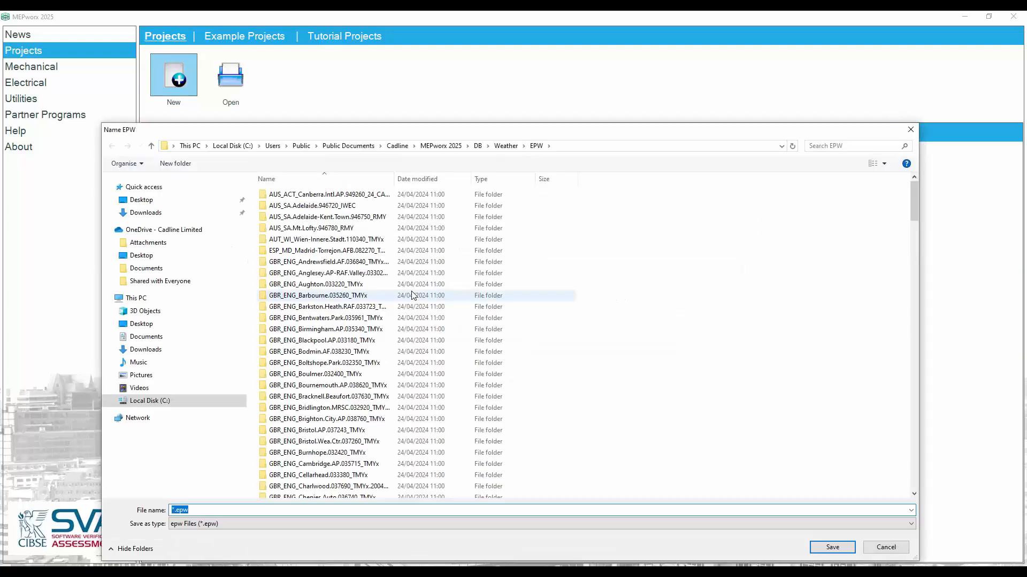
pyautogui.doubleClick(322, 442)
pyautogui.click(353, 195)
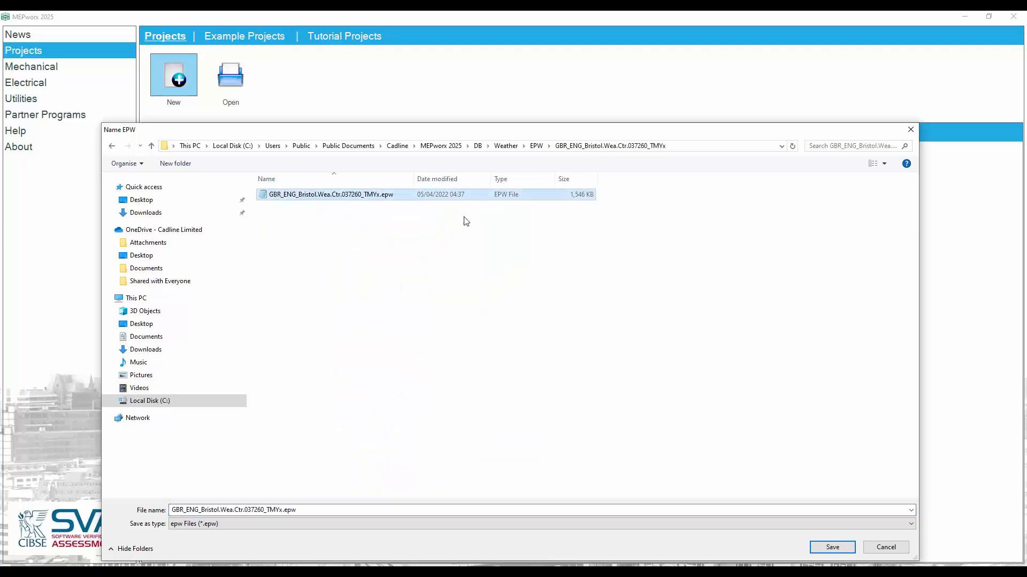
pyautogui.click(836, 544)
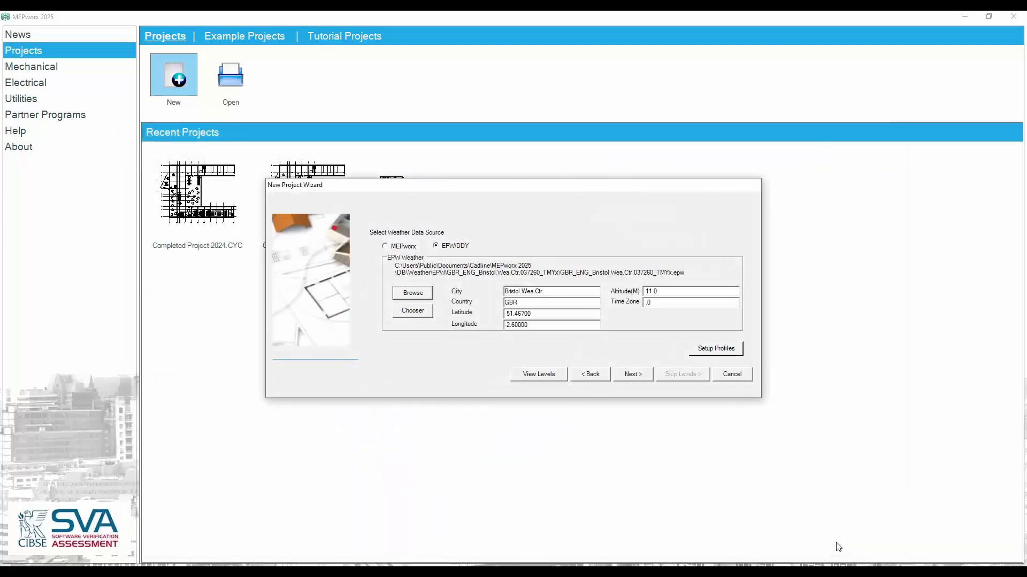
# Step: Try to continue past the weather data page without setting up the profiles
pyautogui.click(636, 377)
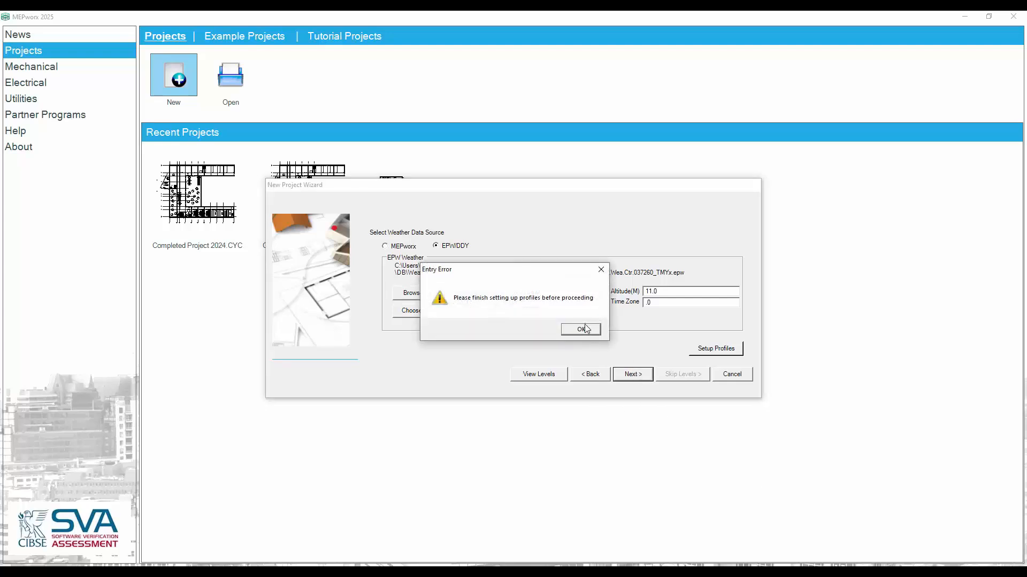
pyautogui.click(586, 329)
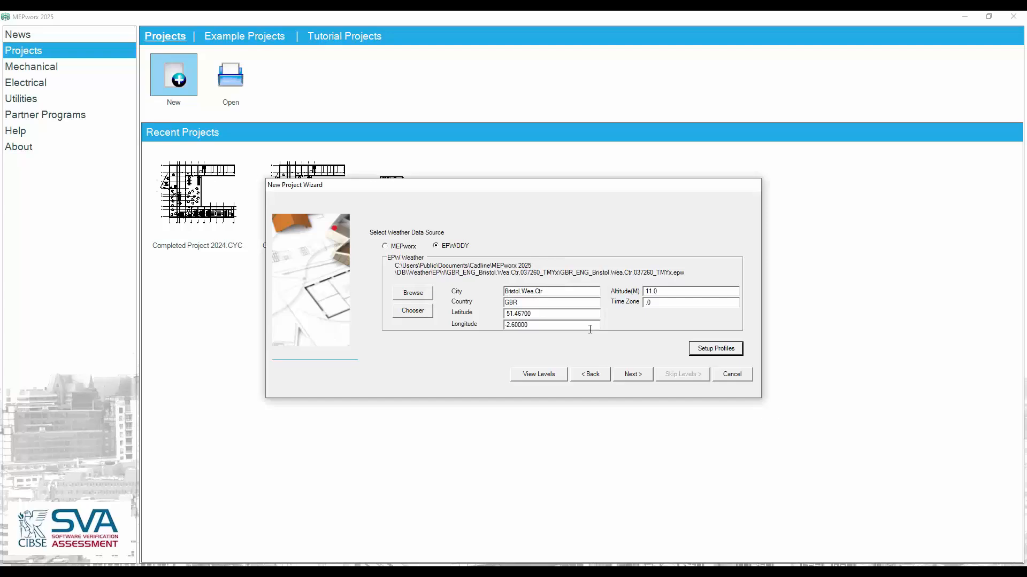
pyautogui.click(630, 374)
pyautogui.click(575, 329)
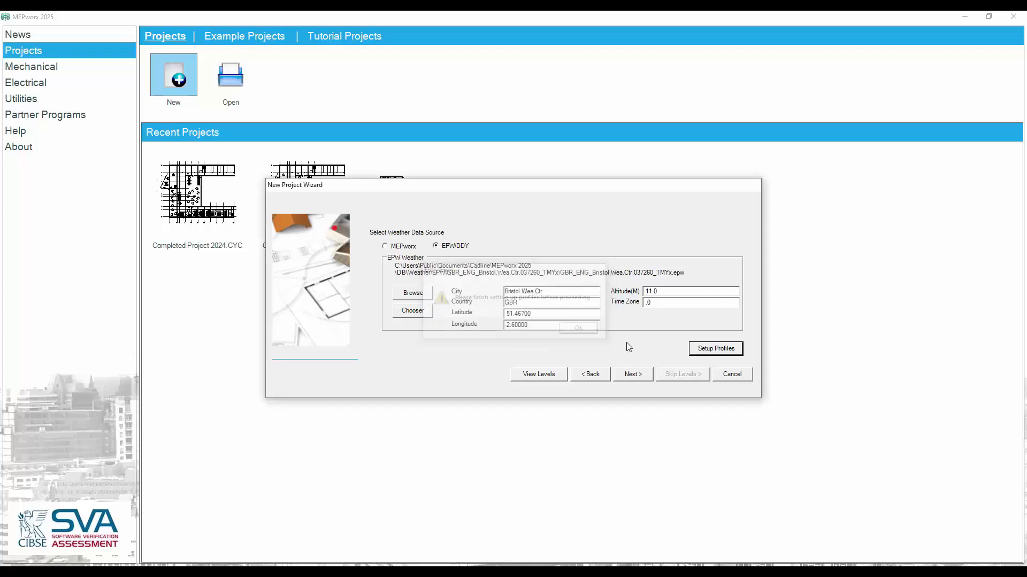
# Step: Open the profile setup and apply the Toilet profile to the ground-floor and first-floor female and male WC spaces
pyautogui.click(707, 354)
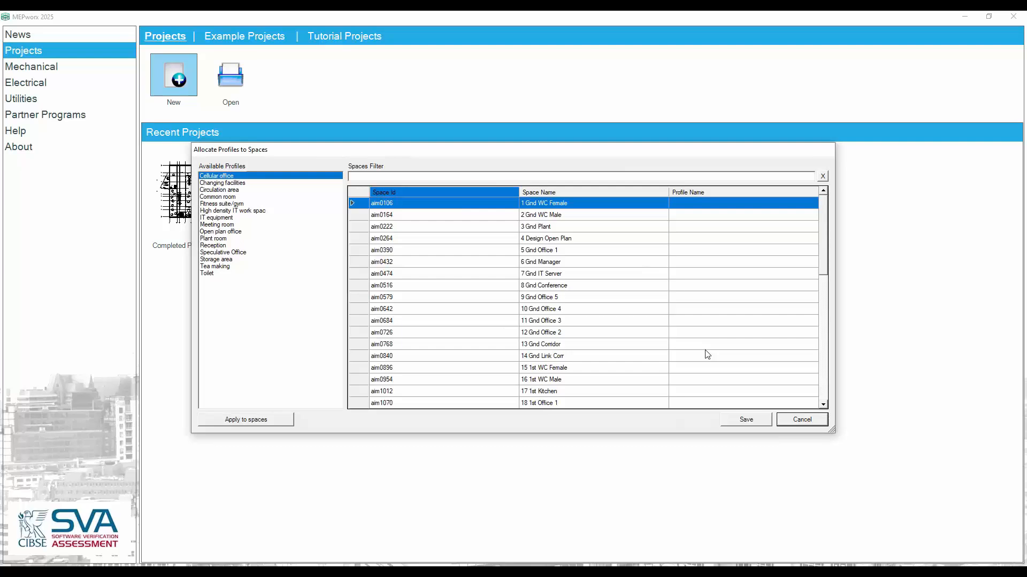
pyautogui.click(362, 192)
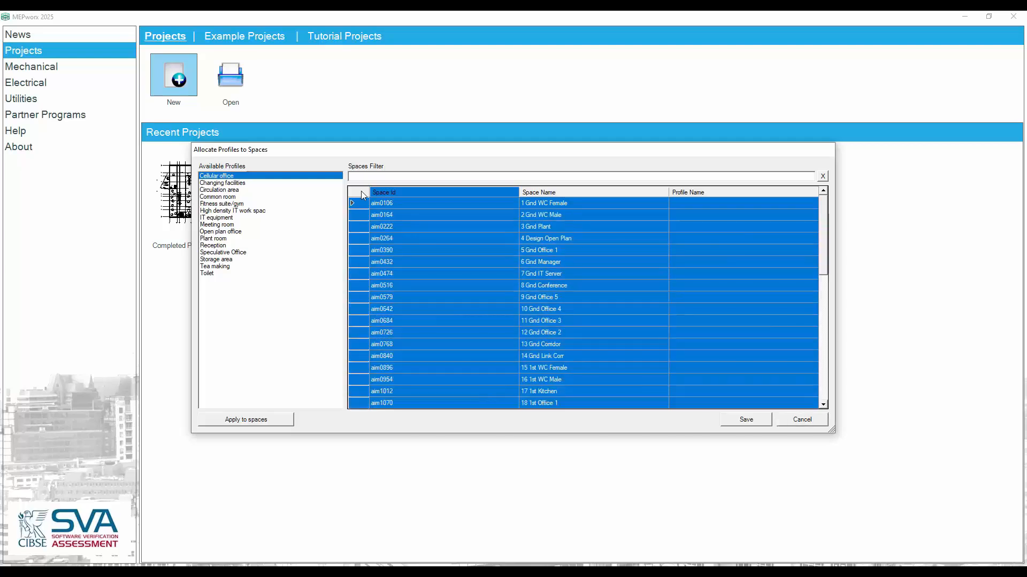
pyautogui.click(355, 215)
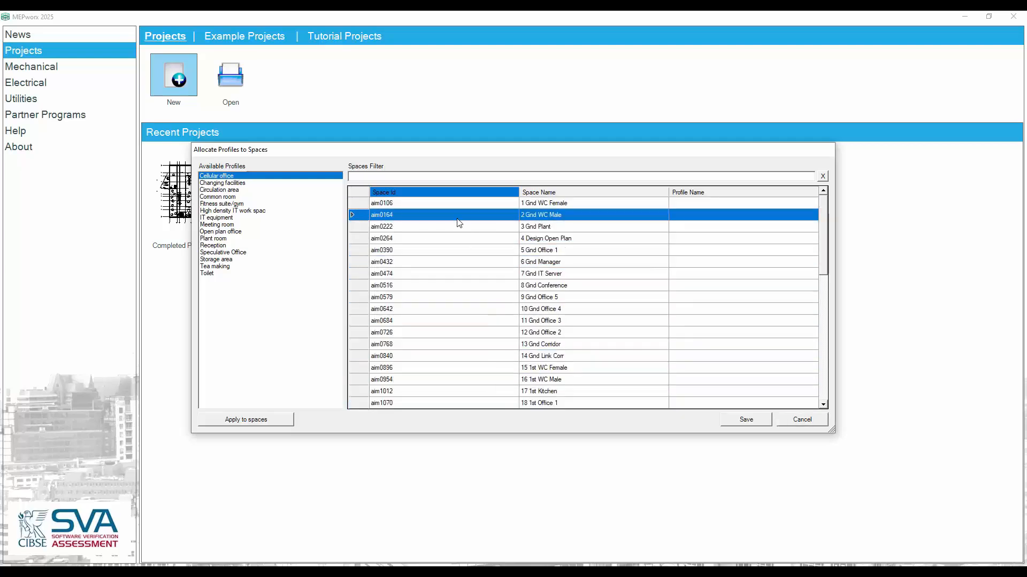
pyautogui.click(548, 204)
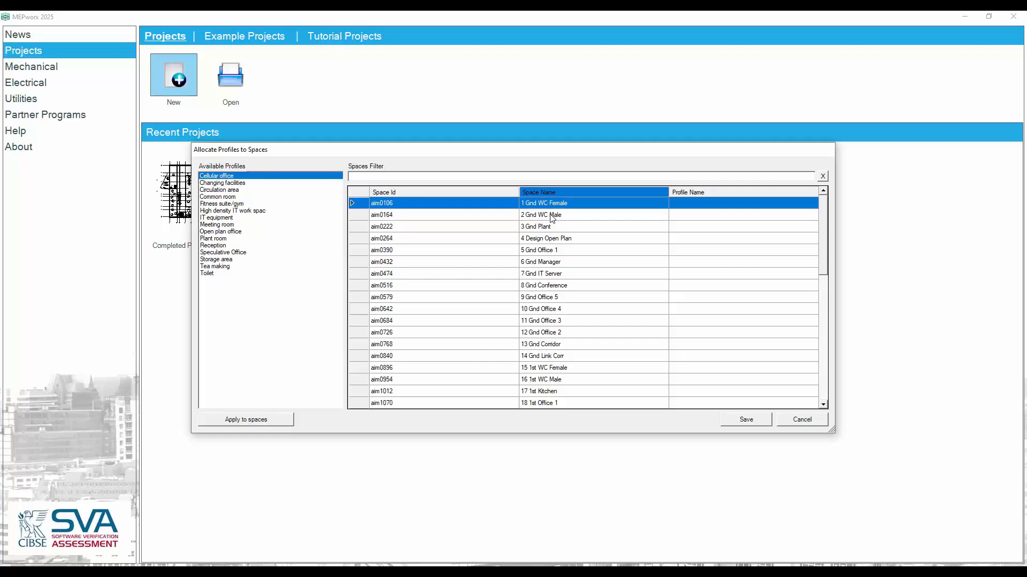
pyautogui.keyDown('shift'); pyautogui.click(552, 215); pyautogui.keyUp('shift')
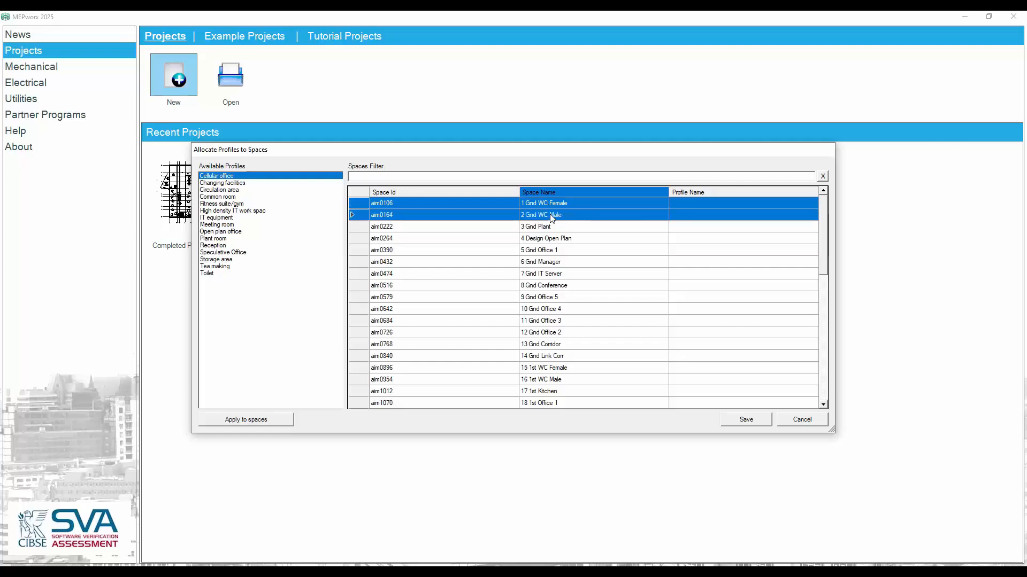
pyautogui.keyDown('ctrl'); pyautogui.click(565, 373); pyautogui.keyUp('ctrl')
pyautogui.keyDown('ctrl'); pyautogui.click(565, 381); pyautogui.keyUp('ctrl')
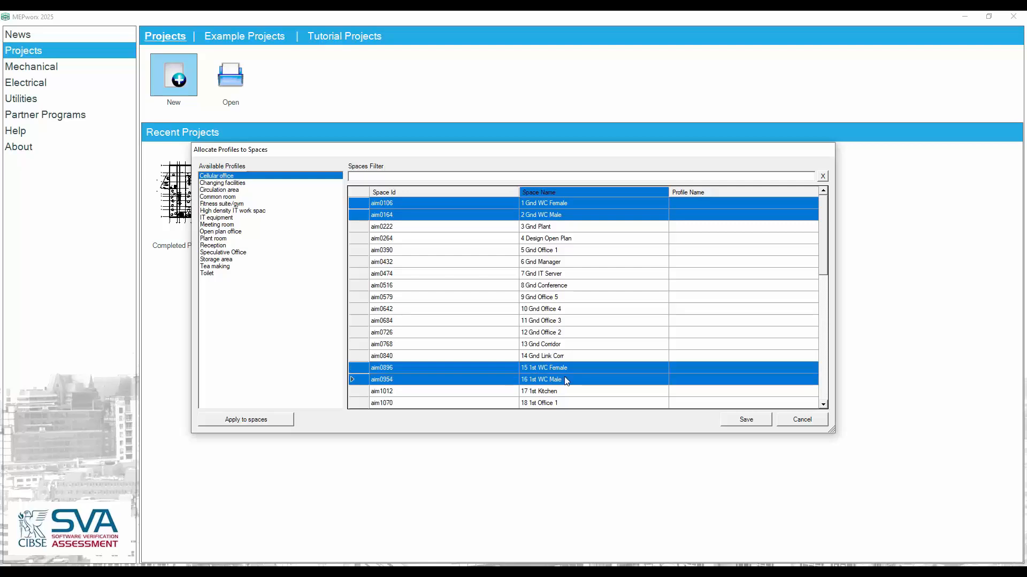
pyautogui.click(208, 276)
pyautogui.click(259, 424)
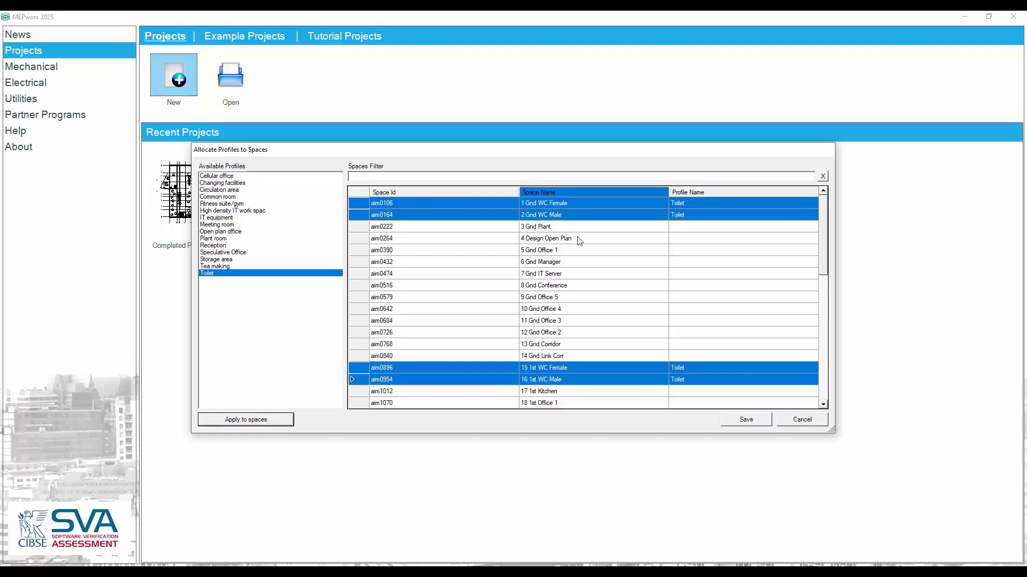
# Step: Apply the Cellular office profile to spaces 4 Design Open Plan through 12 Gnd Office 2, and the Plant room profile to 3 Gnd Plant
pyautogui.moveTo(579, 242); pyautogui.dragTo(575, 330)
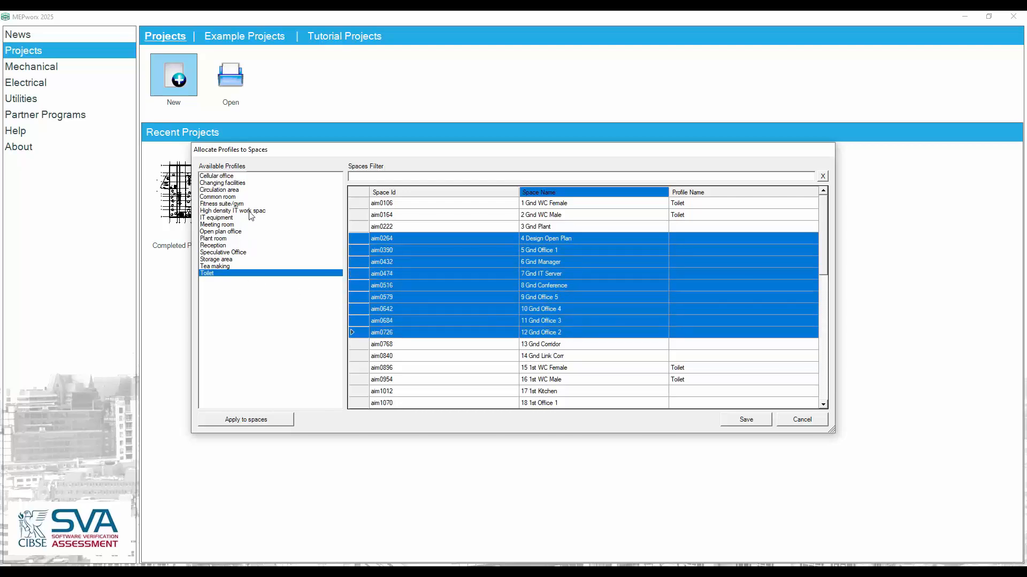
pyautogui.click(220, 177)
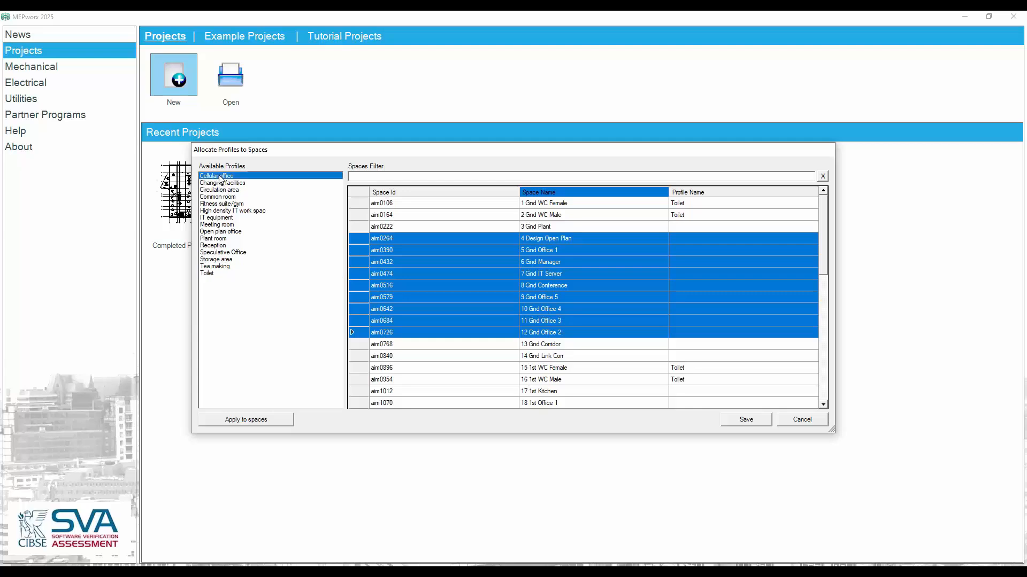
pyautogui.click(262, 420)
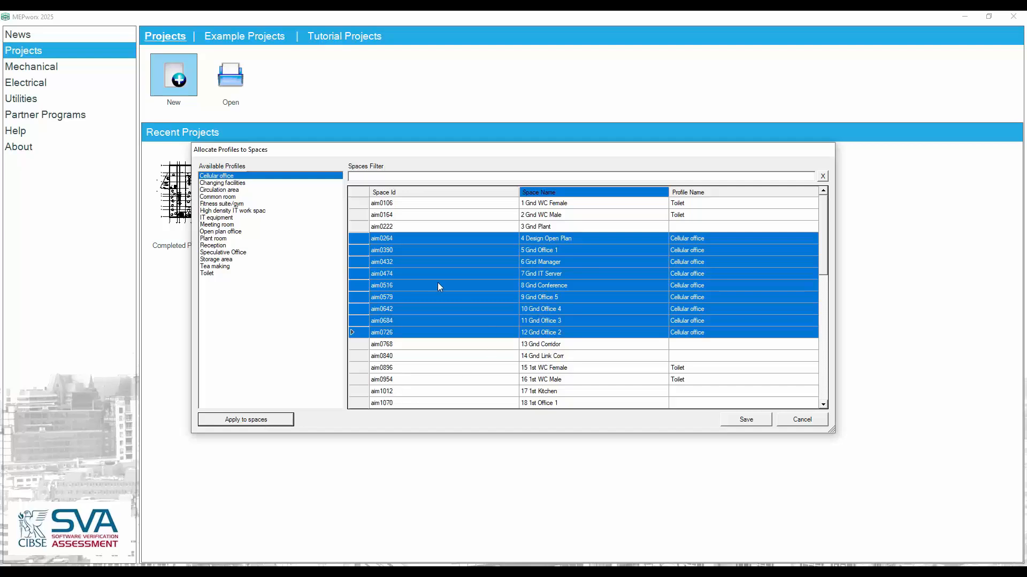
pyautogui.click(675, 226)
pyautogui.click(214, 239)
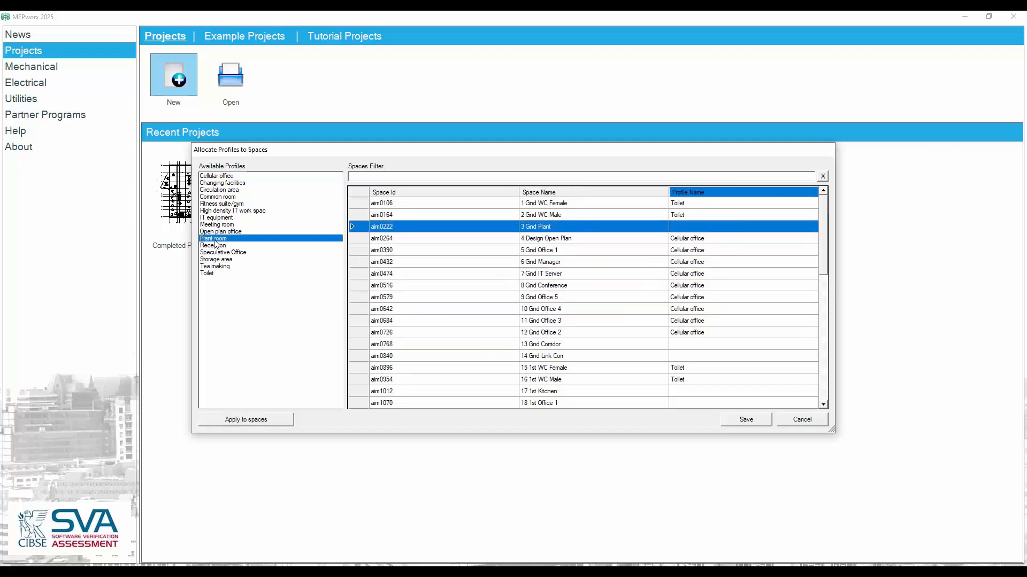
pyautogui.click(253, 422)
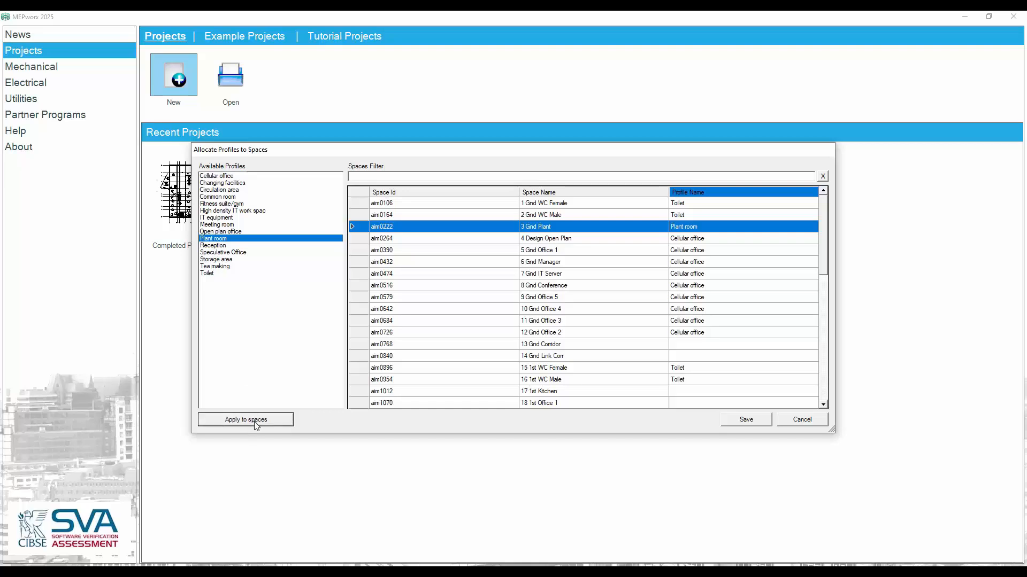
# Step: Apply the Circulation area profile to the 13 Gnd Corridor and 14 Gnd Link Corr spaces
pyautogui.click(681, 347)
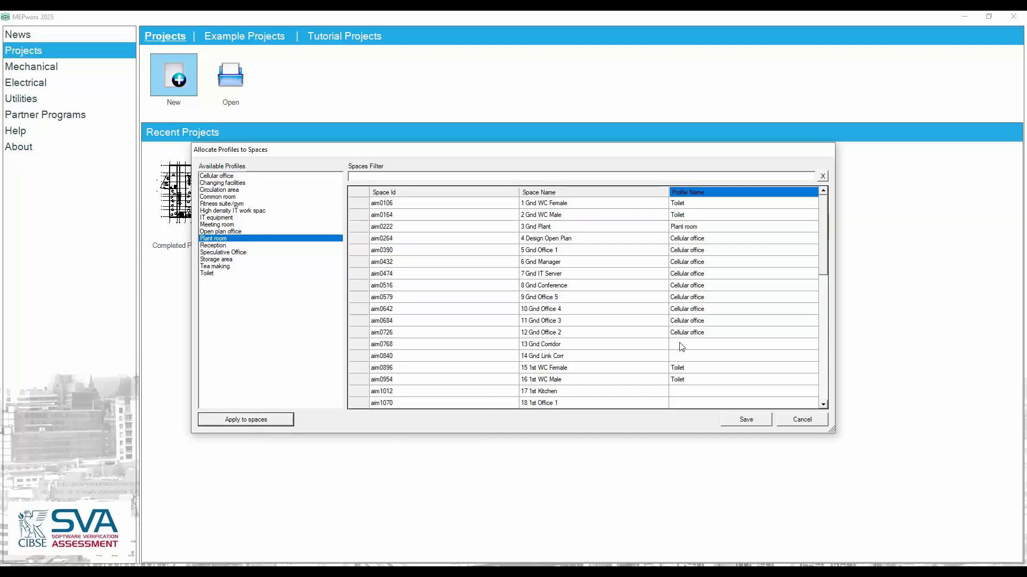
pyautogui.keyDown('shift'); pyautogui.click(679, 355); pyautogui.keyUp('shift')
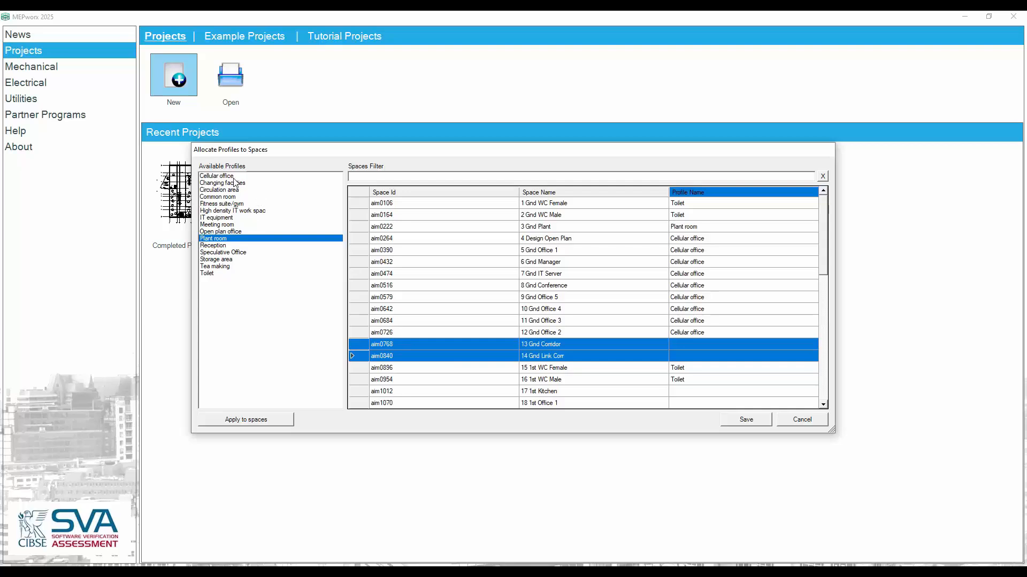
pyautogui.click(221, 190)
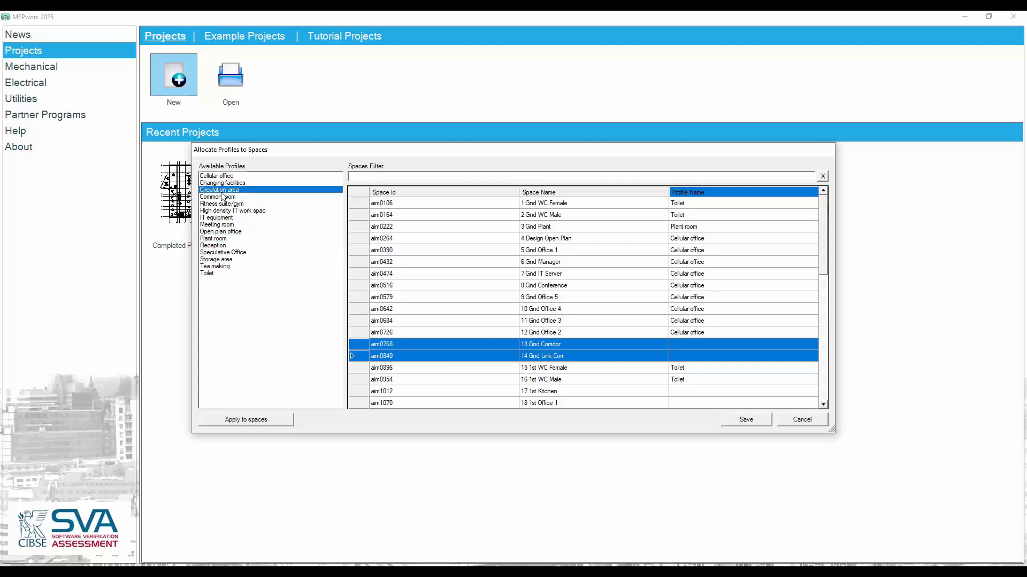
pyautogui.click(251, 420)
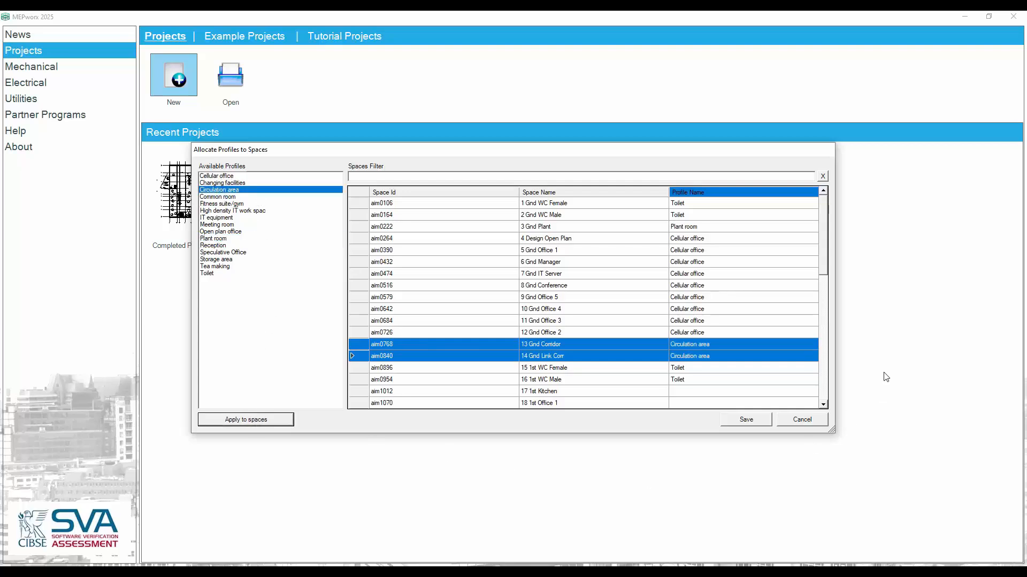
# Step: Apply the Cellular office profile to all remaining spaces from 17 1st Kitchen through 46 VOID
pyautogui.moveTo(823, 230); pyautogui.dragTo(825, 291)
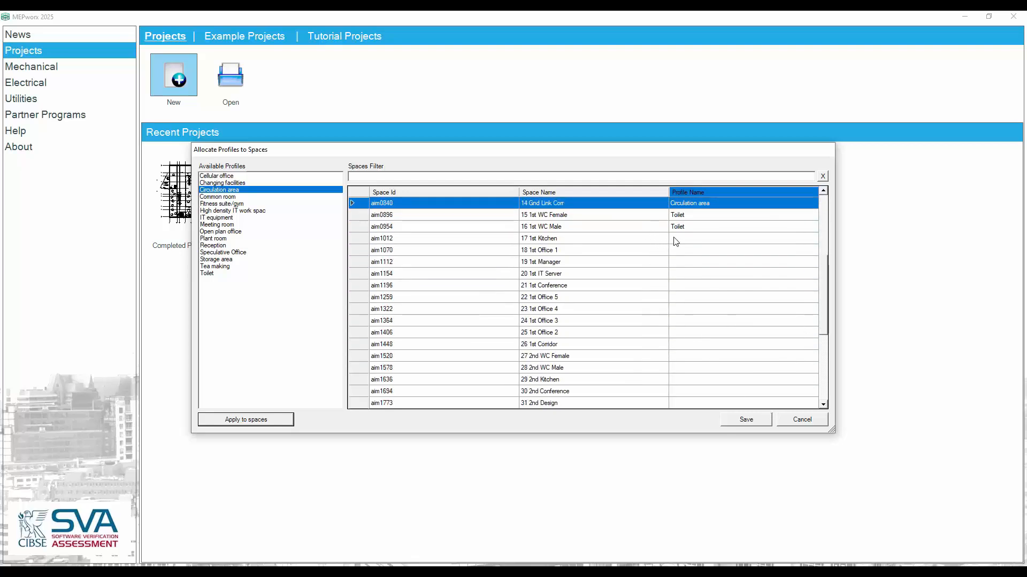
pyautogui.moveTo(676, 241); pyautogui.dragTo(402, 317)
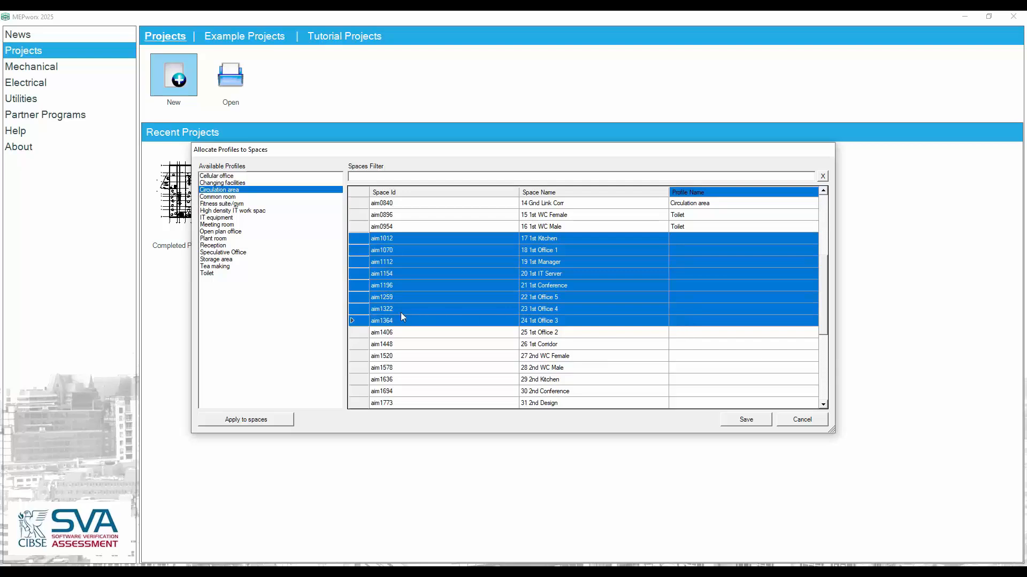
pyautogui.click(676, 236)
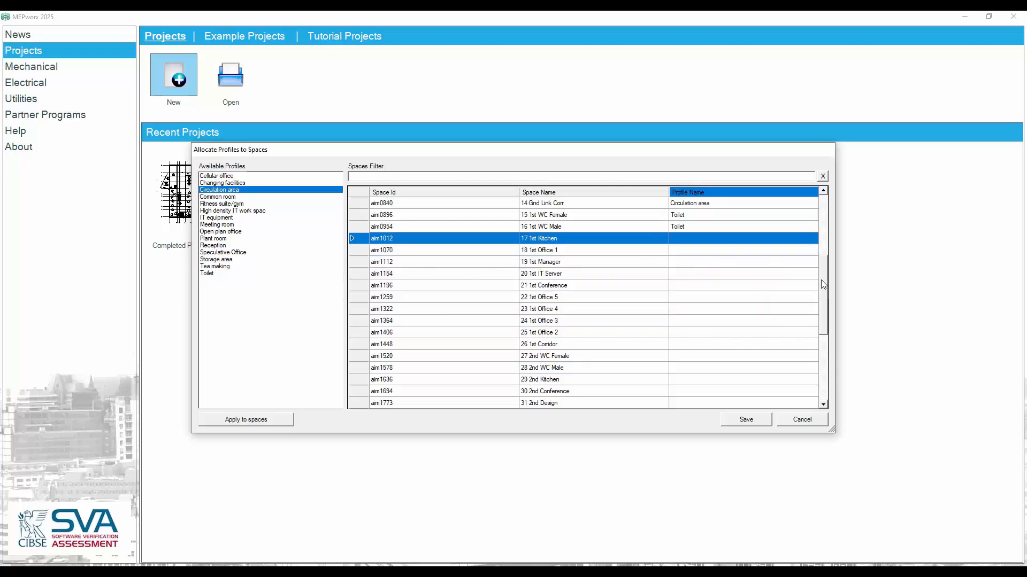
pyautogui.scroll(-5, 823, 284)
pyautogui.keyDown('shift'); pyautogui.click(678, 404); pyautogui.keyUp('shift')
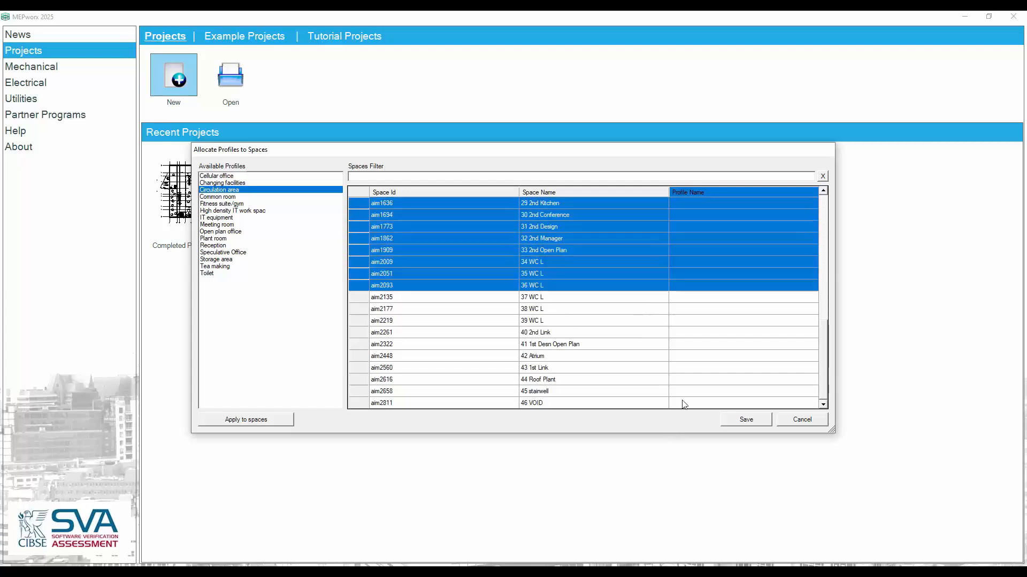
pyautogui.click(222, 177)
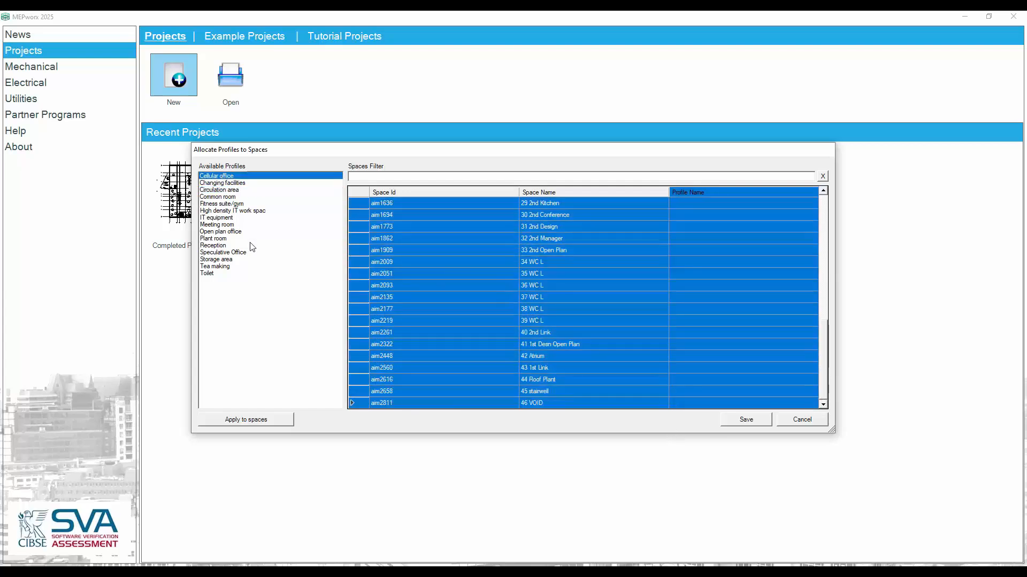
pyautogui.click(260, 424)
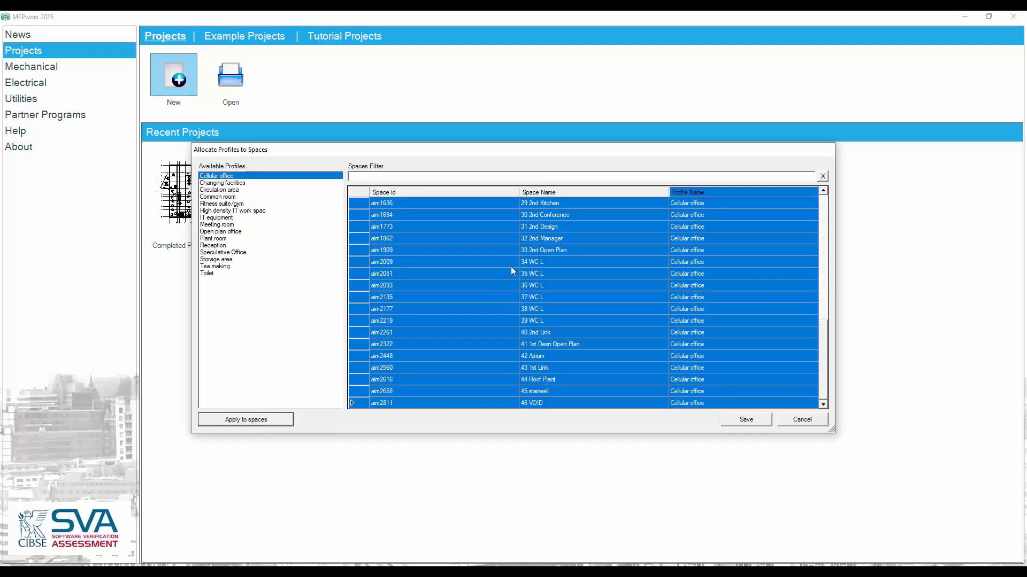
# Step: Apply the Toilet profile to the six WC L spaces, 34 through 39
pyautogui.click(560, 262)
pyautogui.moveTo(561, 266); pyautogui.dragTo(564, 323)
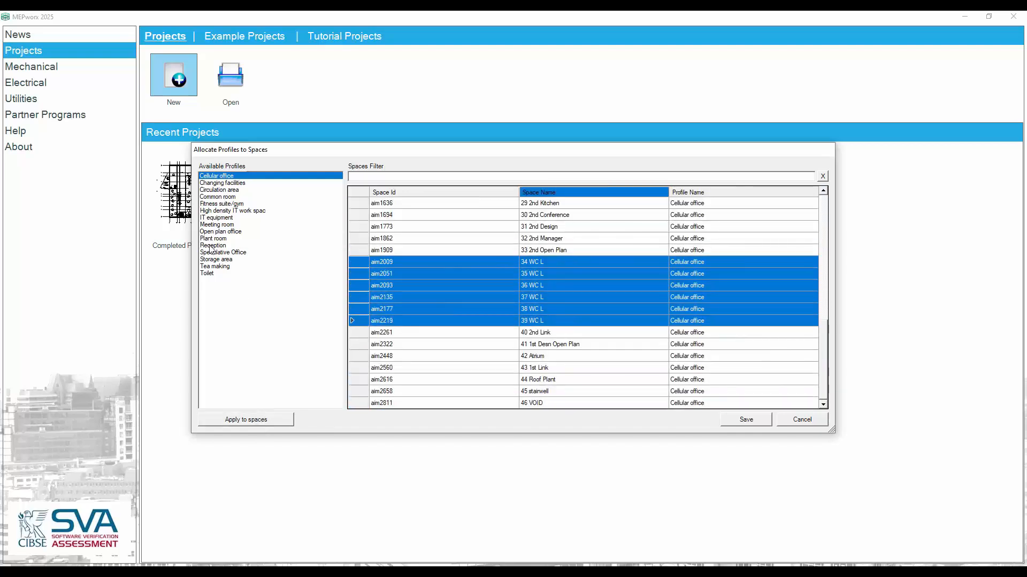
pyautogui.click(207, 274)
pyautogui.click(261, 420)
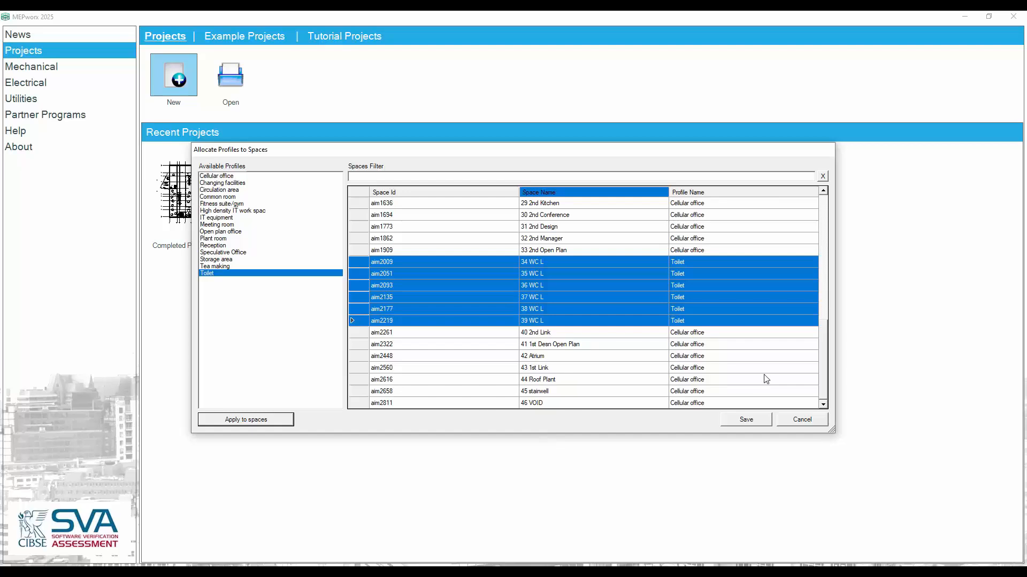
# Step: Select the 2nd Link, Atrium, 1st Link and stairwell spaces, choose the Circulation area profile, and save the space allocations
pyautogui.click(640, 333)
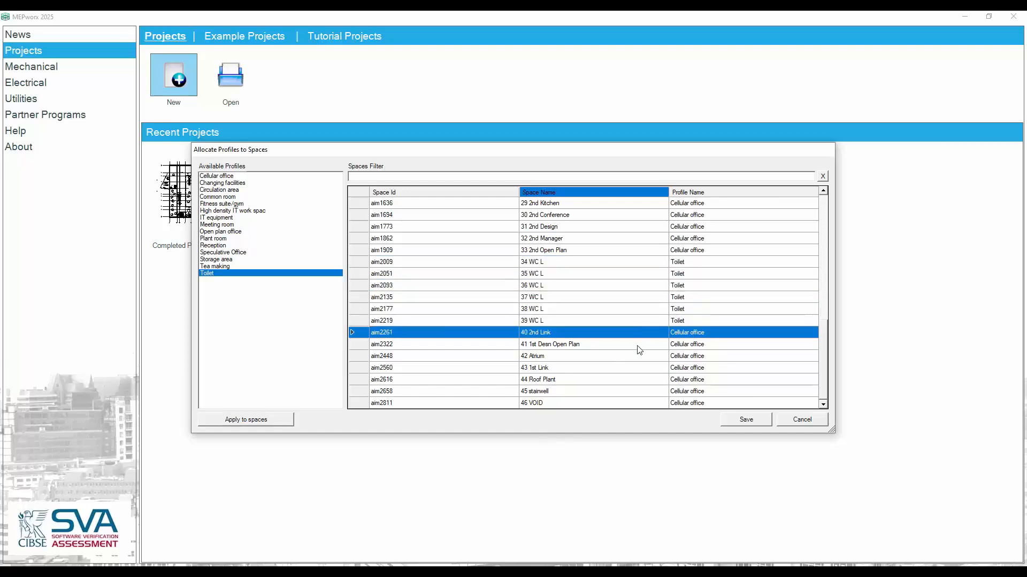
pyautogui.keyDown('ctrl'); pyautogui.click(614, 357); pyautogui.keyUp('ctrl')
pyautogui.keyDown('ctrl'); pyautogui.click(610, 369); pyautogui.keyUp('ctrl')
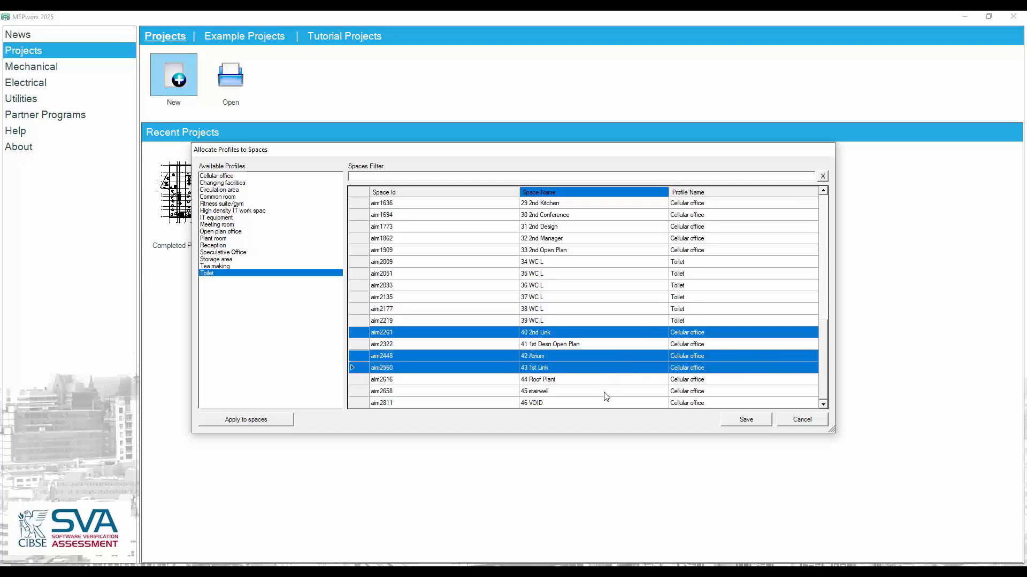
pyautogui.keyDown('ctrl'); pyautogui.click(606, 393); pyautogui.keyUp('ctrl')
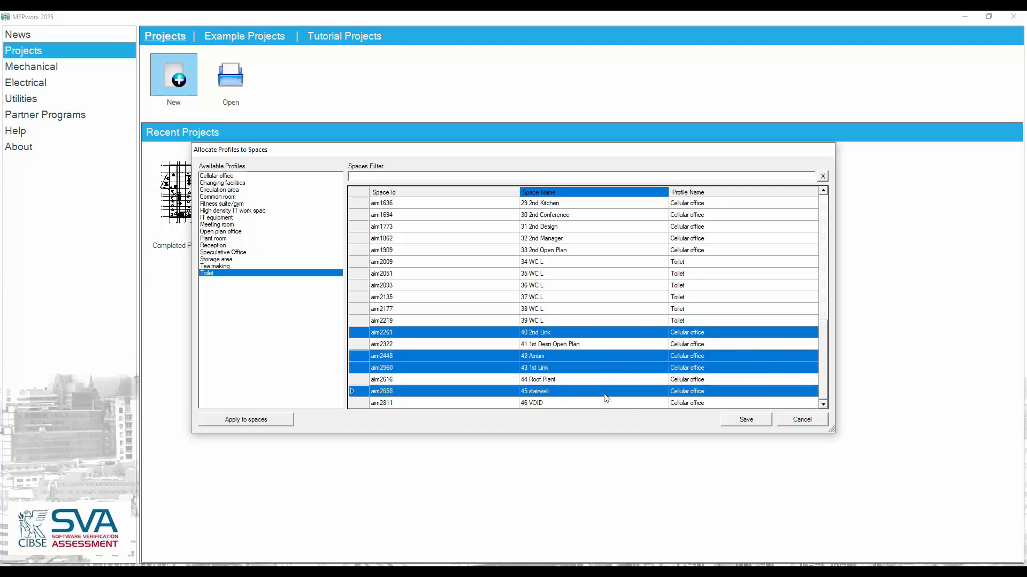
pyautogui.click(212, 190)
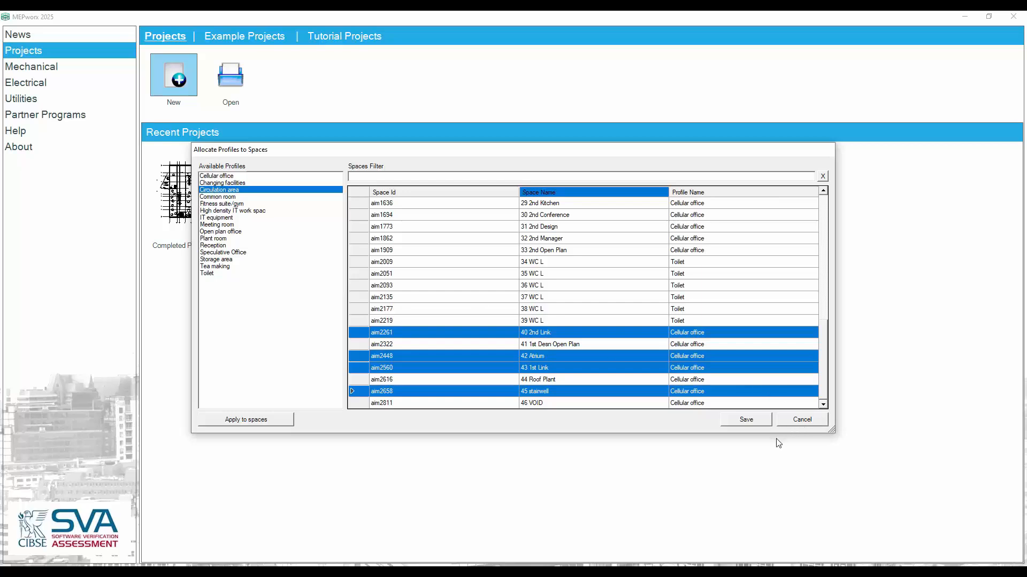
pyautogui.click(748, 420)
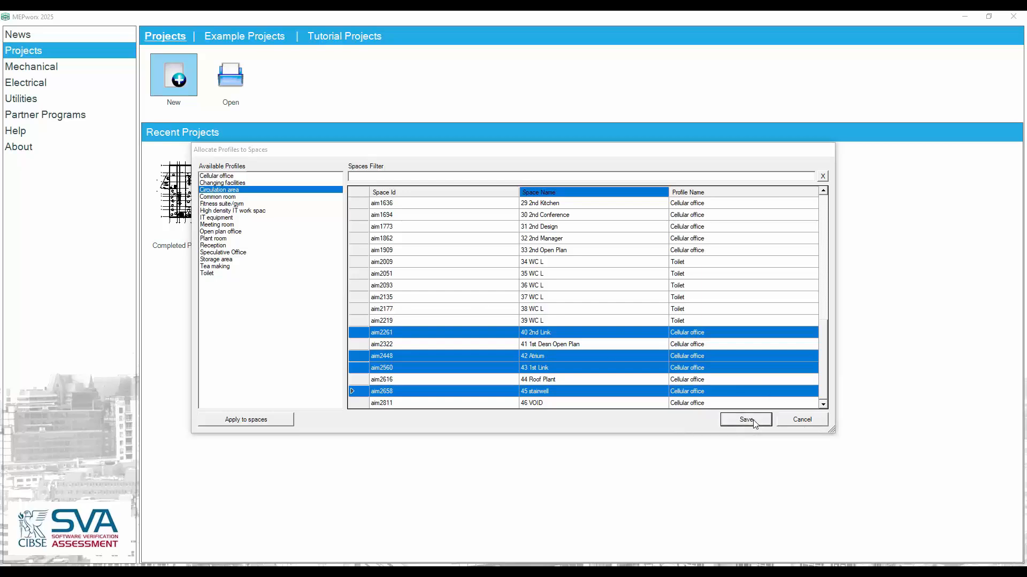
# Step: Continue the project wizard without editing floor levels, set the north orientation to 45 degrees, and finish it
pyautogui.click(640, 377)
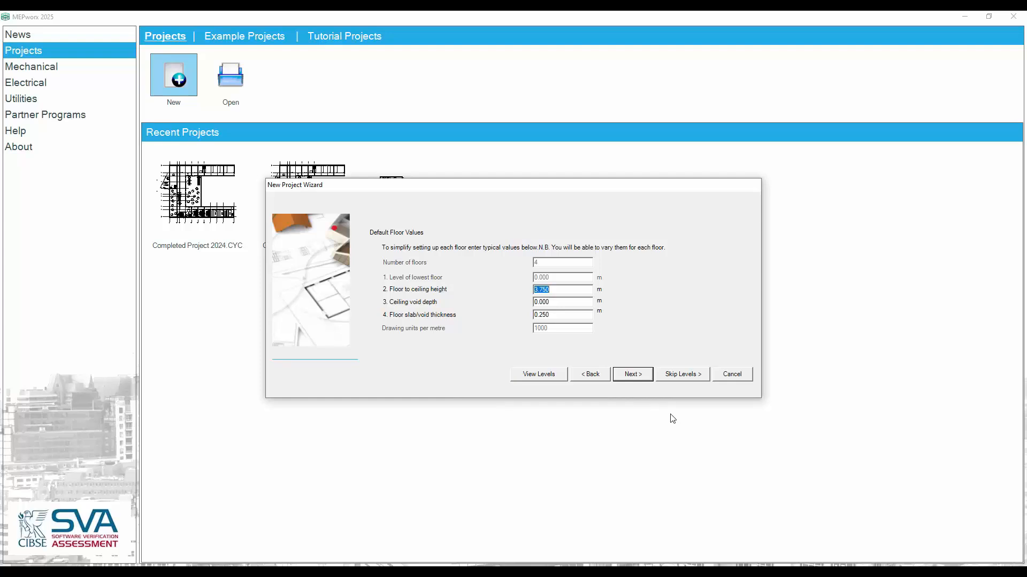
pyautogui.click(680, 375)
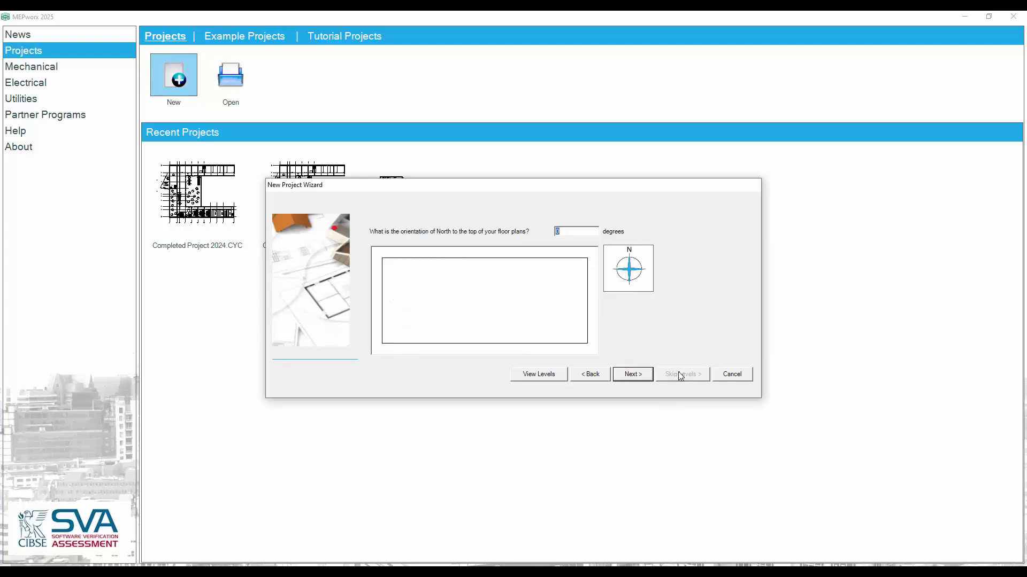
pyautogui.write('45')
pyautogui.click(632, 374)
pyautogui.click(632, 375)
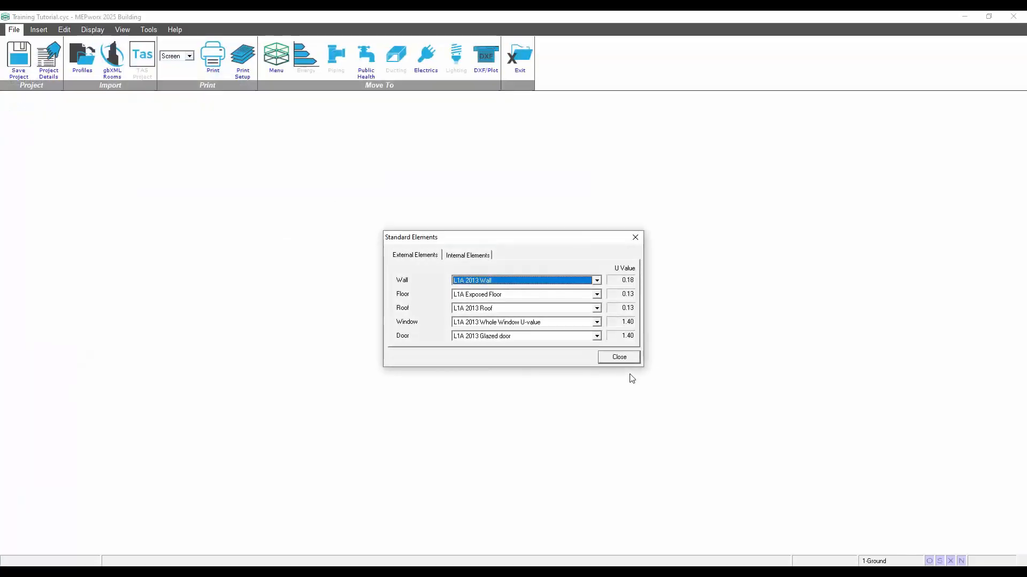
# Step: Set the standard external window to SGG 6 Parsol brnze 12 air 6 Planilux, review the internal elements, and close the gbXML import
pyautogui.click(597, 322)
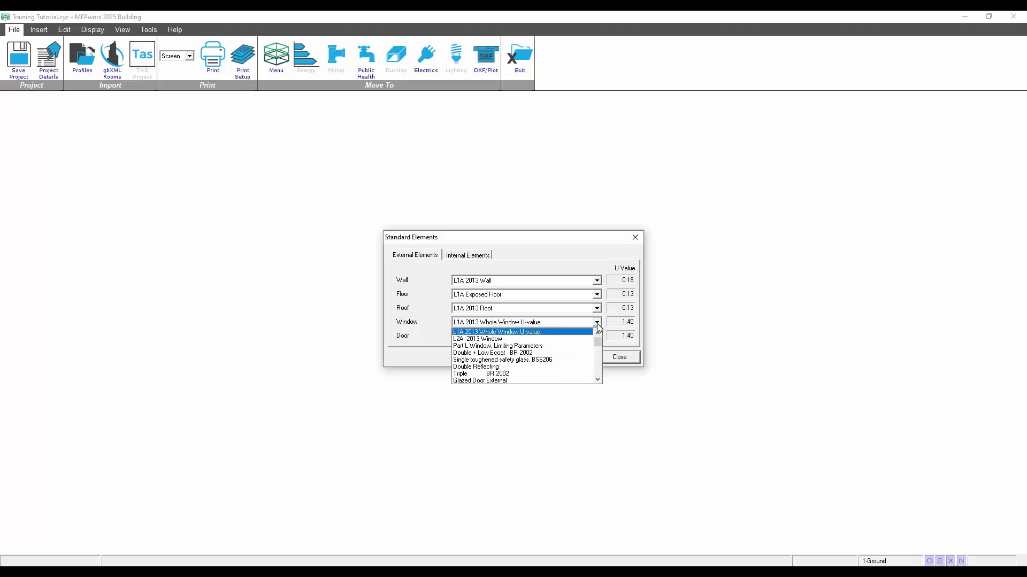
pyautogui.moveTo(600, 346); pyautogui.dragTo(601, 381)
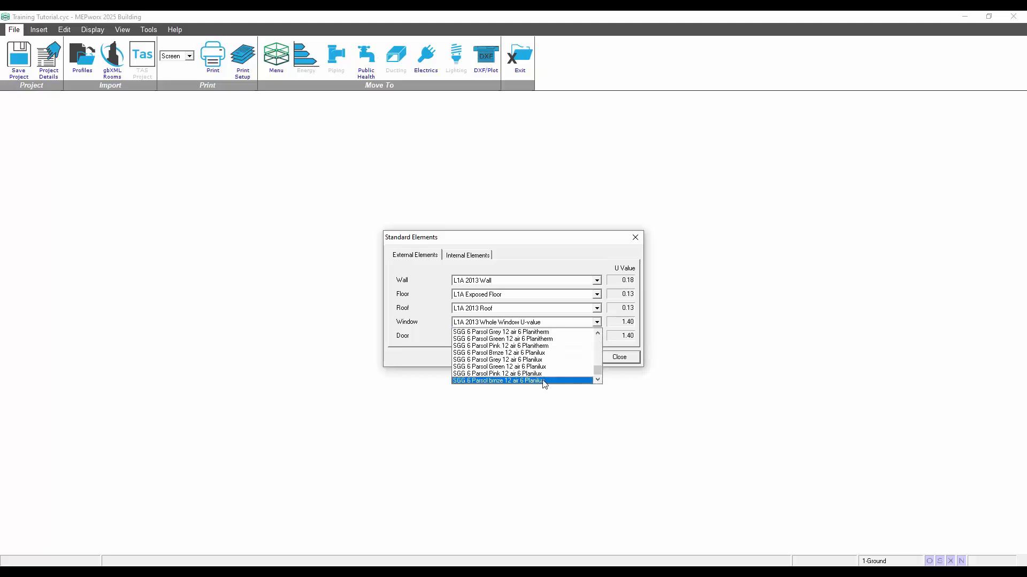
pyautogui.click(544, 383)
pyautogui.click(470, 256)
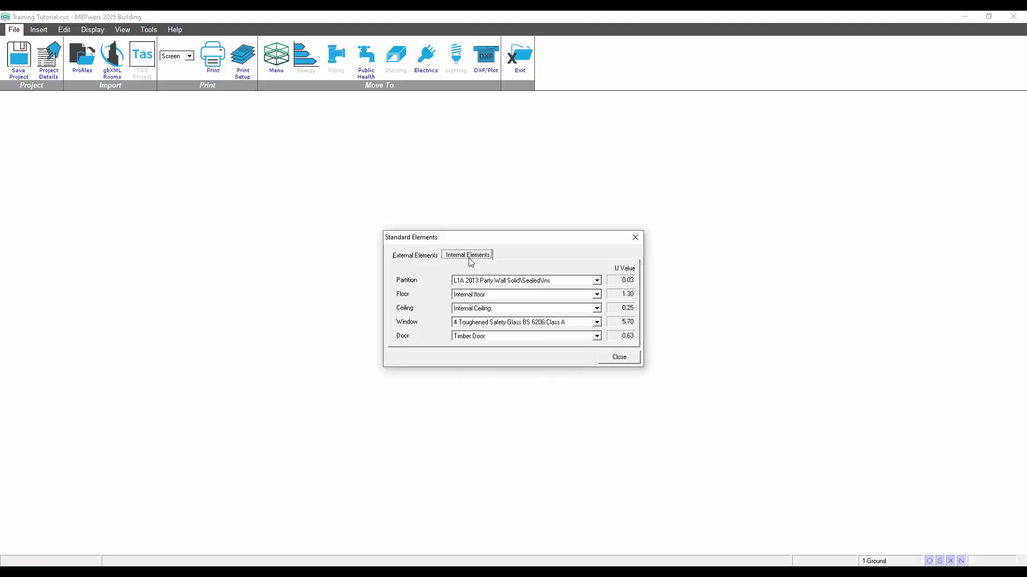
pyautogui.click(618, 358)
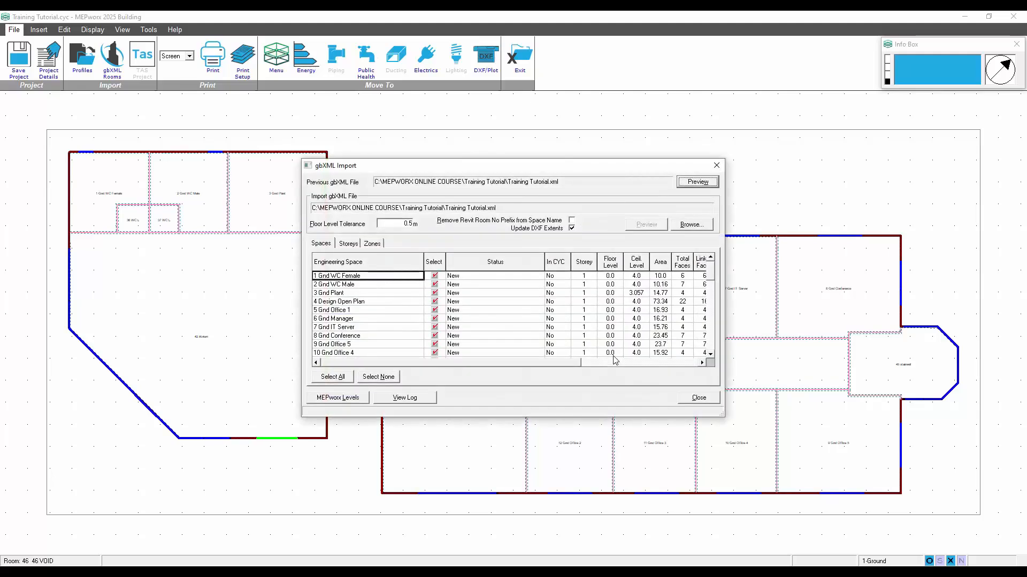
pyautogui.click(699, 399)
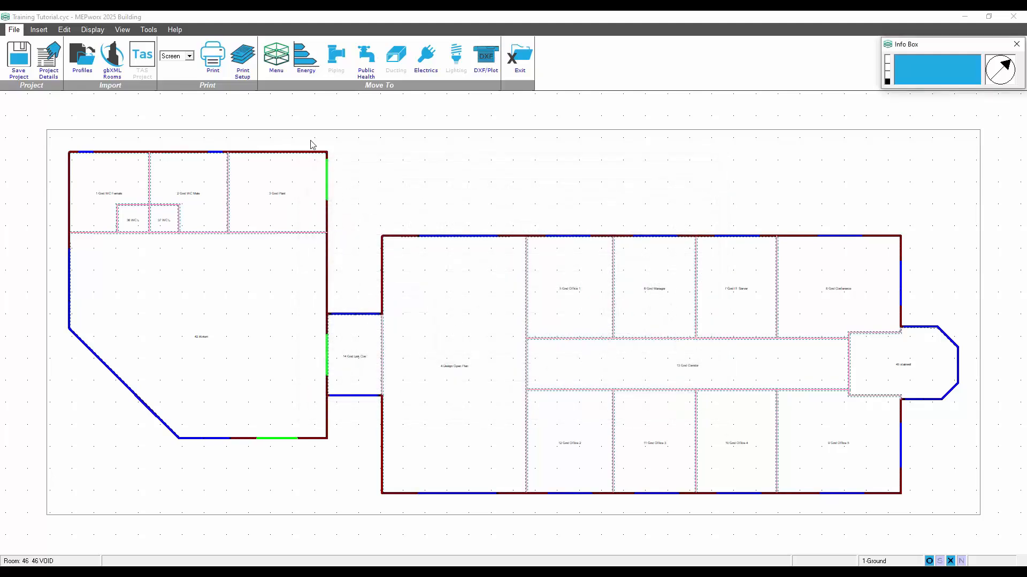
# Step: Assign Training Example Ground.dxf to the 1-Ground floor in the DXF file management, keeping its levels
pyautogui.click(149, 29)
pyautogui.click(114, 56)
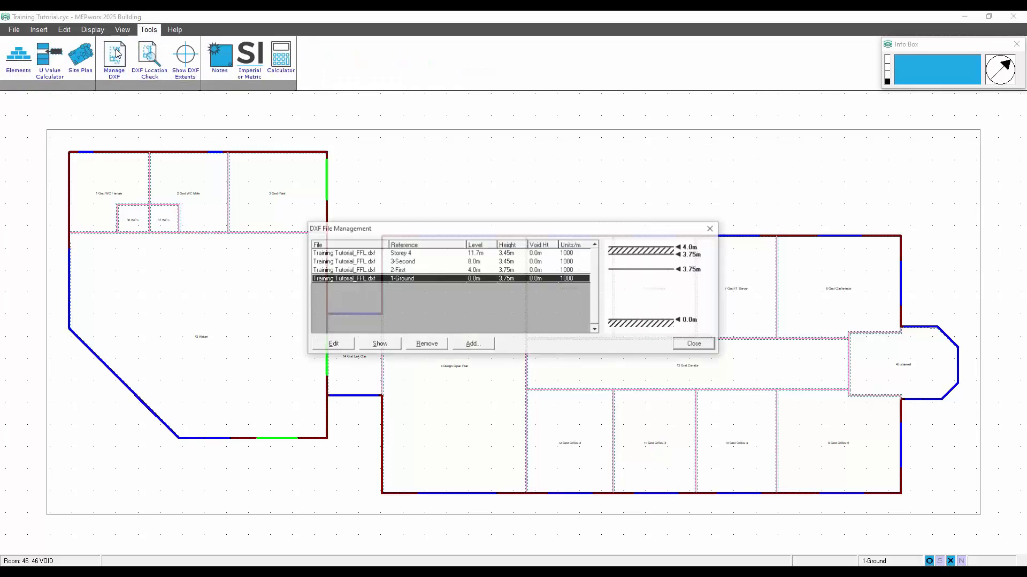
pyautogui.click(332, 344)
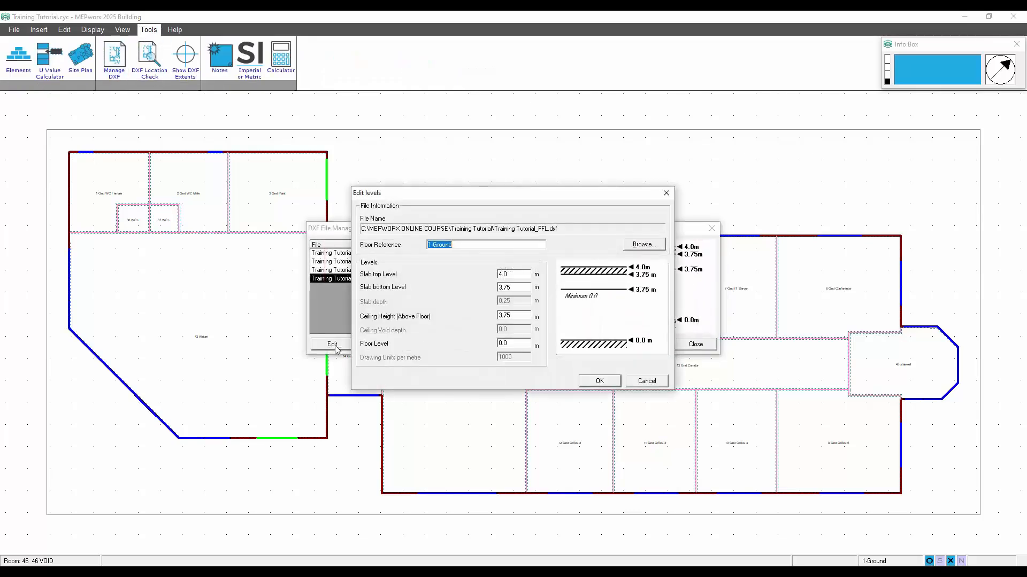
pyautogui.click(654, 247)
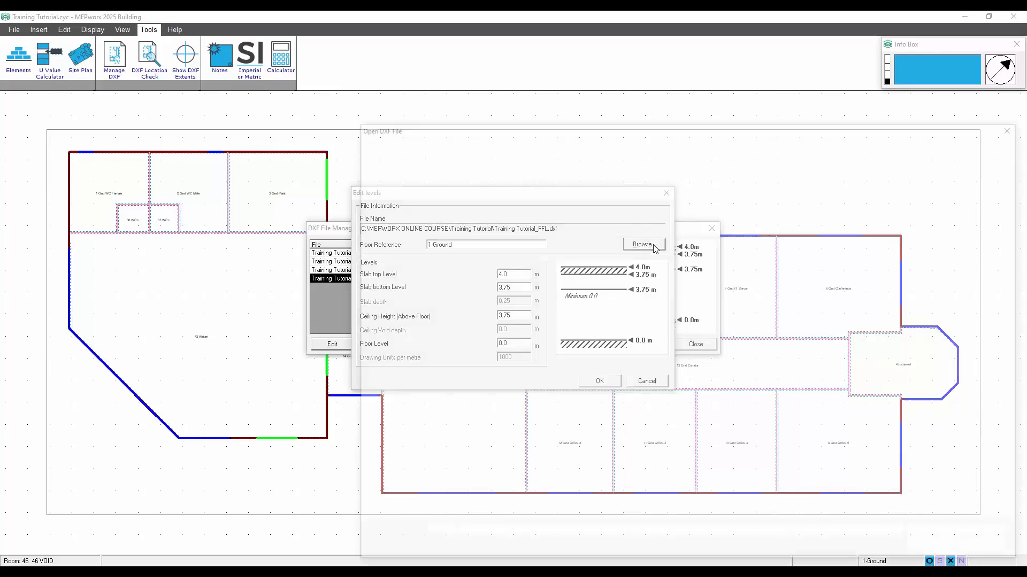
pyautogui.click(603, 211)
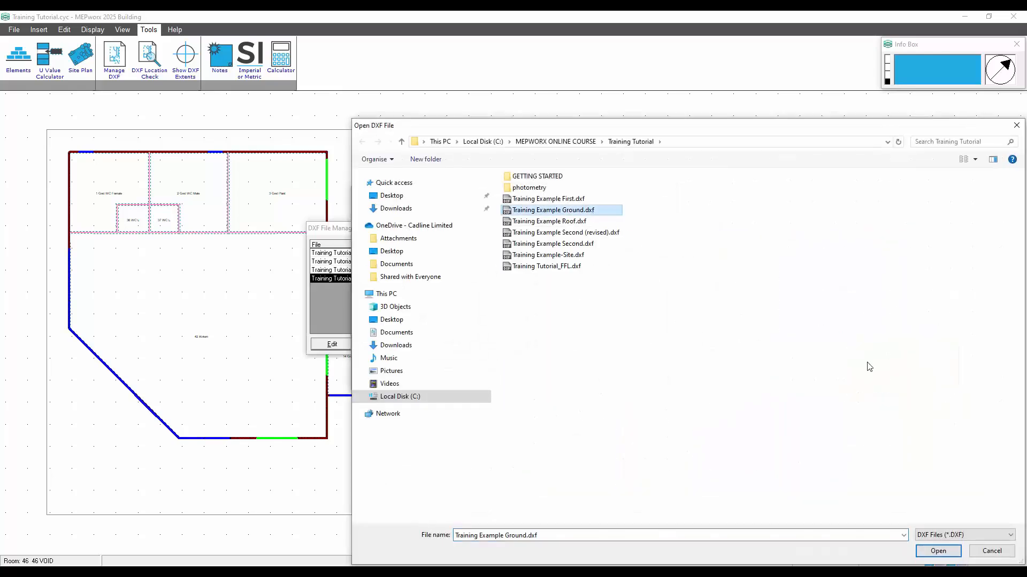
pyautogui.click(930, 552)
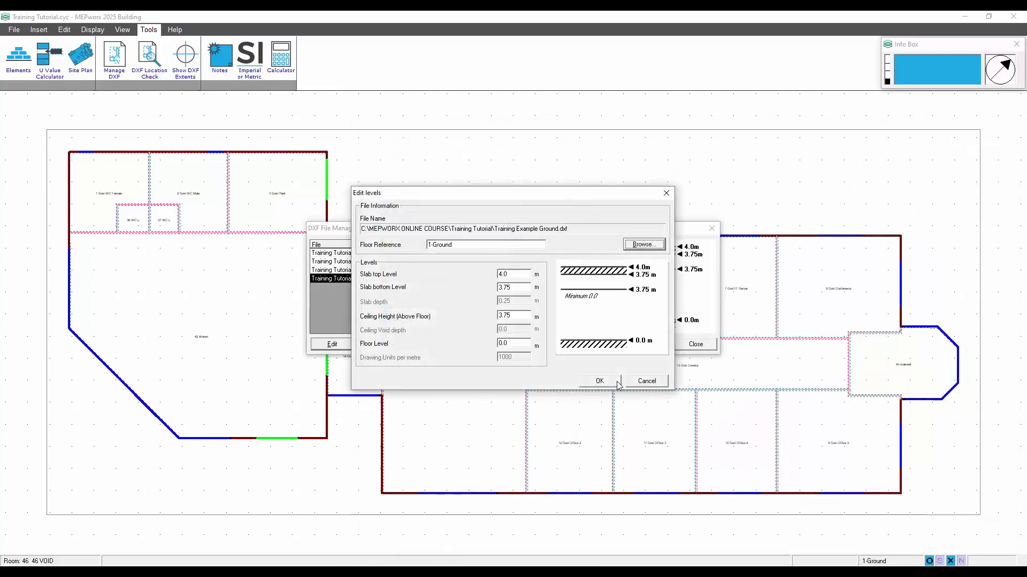
pyautogui.click(613, 383)
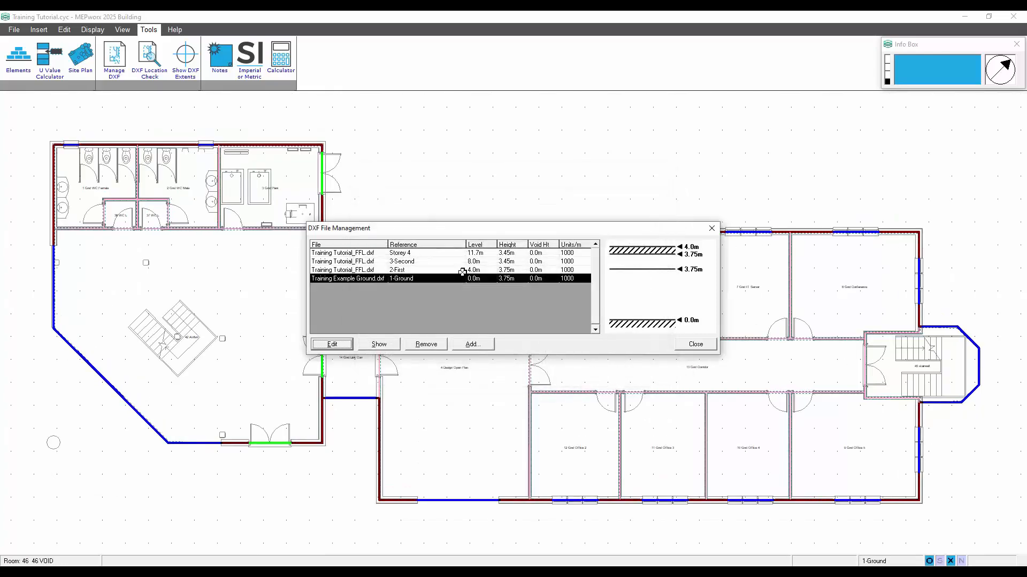
# Step: Replace the DXF plan of the 2-First floor with Training Example First.dxf
pyautogui.click(462, 271)
pyautogui.click(331, 344)
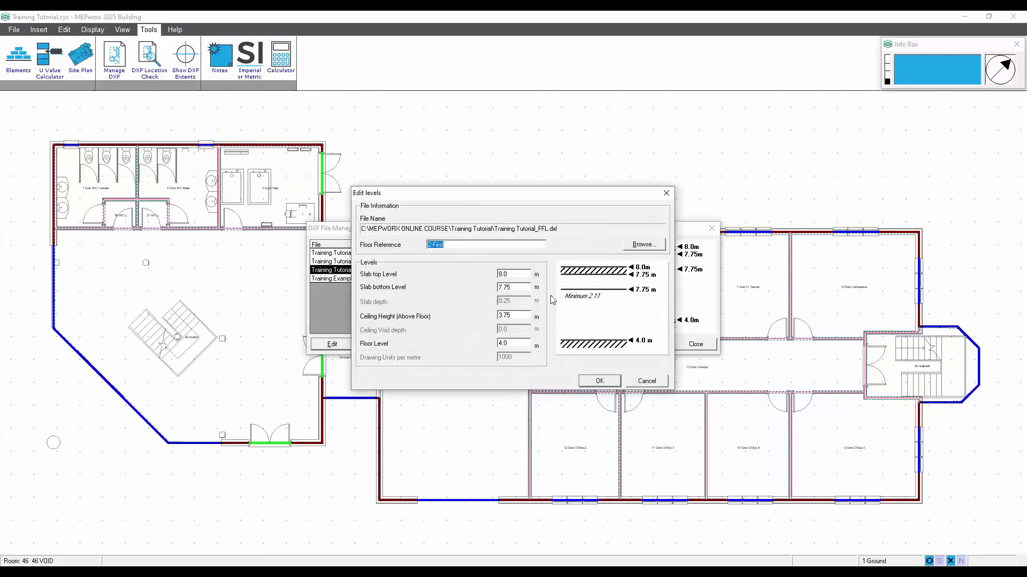
pyautogui.click(651, 247)
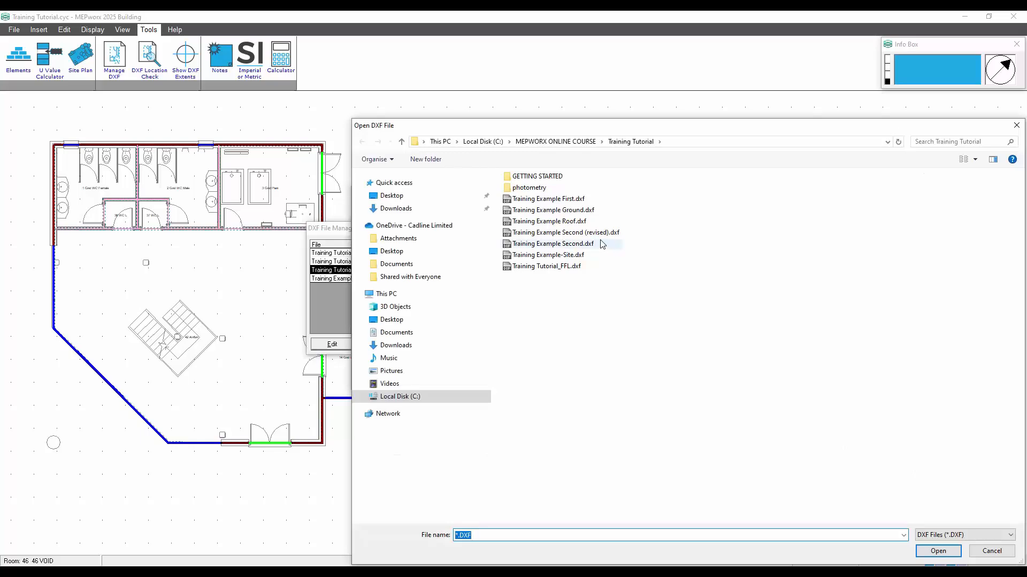
pyautogui.click(579, 209)
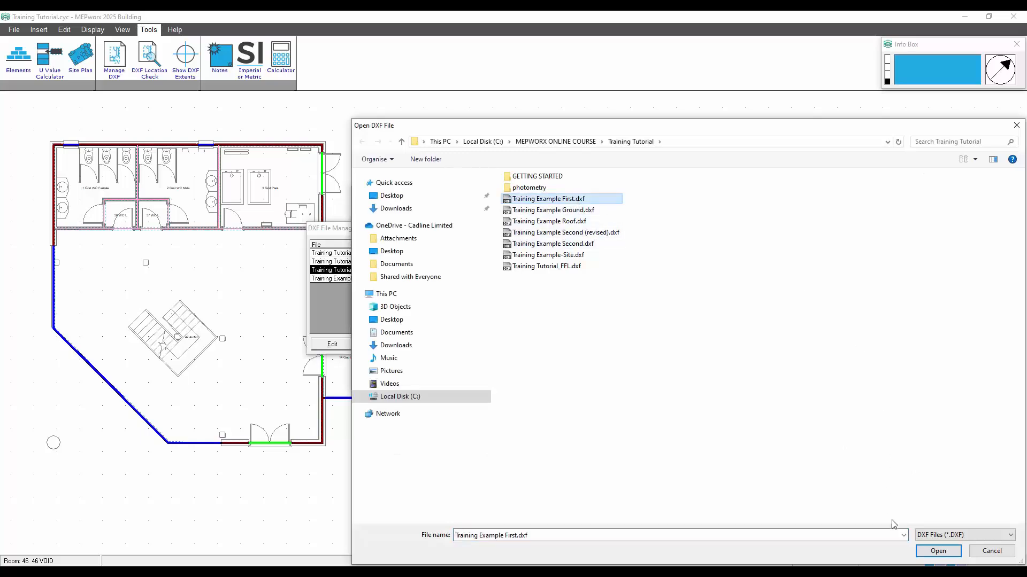
pyautogui.click(930, 551)
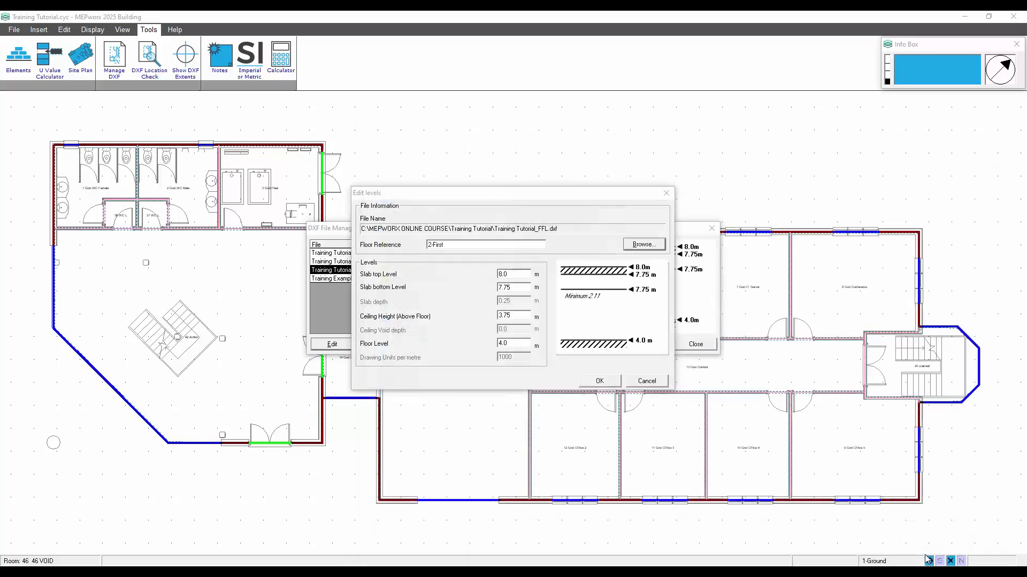
pyautogui.click(599, 380)
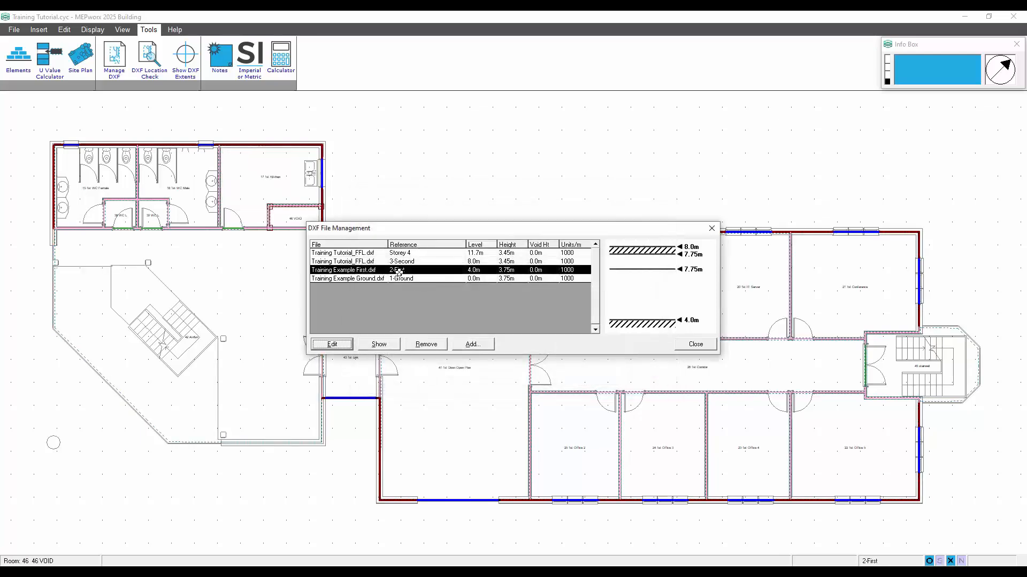
# Step: Replace the DXF plan of the 3-Second floor with Training Example Second.dxf
pyautogui.click(396, 262)
pyautogui.click(351, 342)
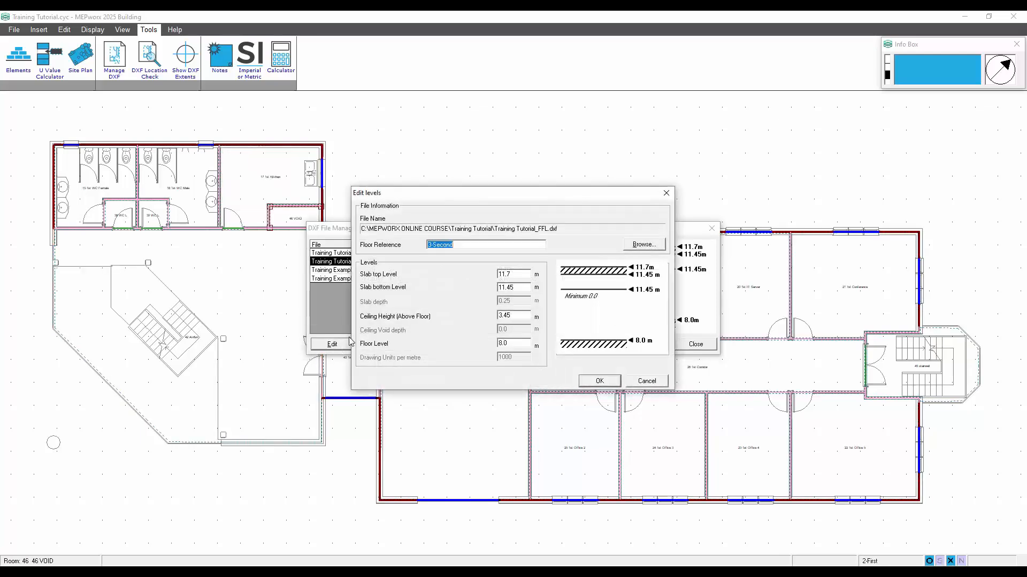
pyautogui.click(648, 245)
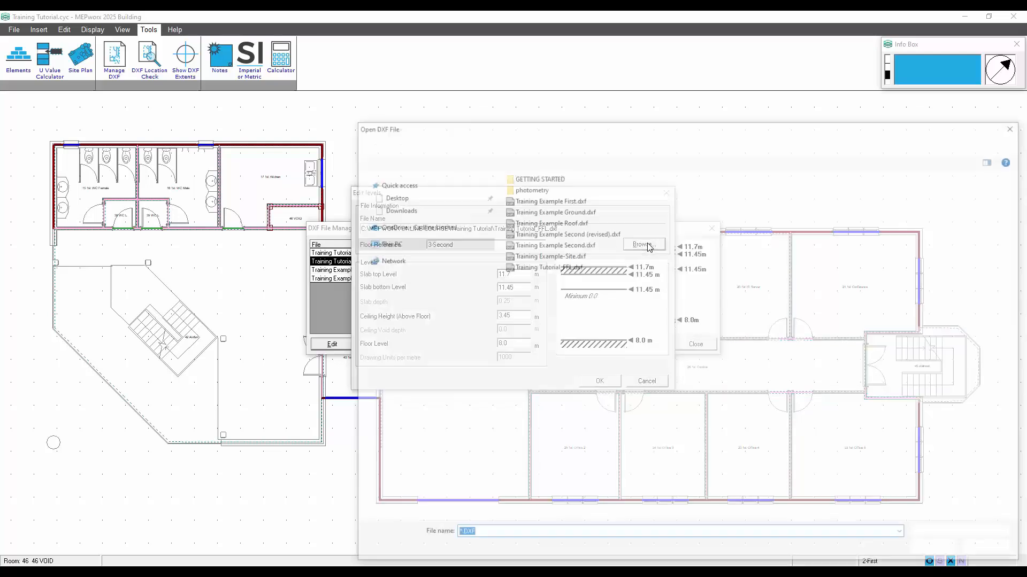
pyautogui.click(599, 244)
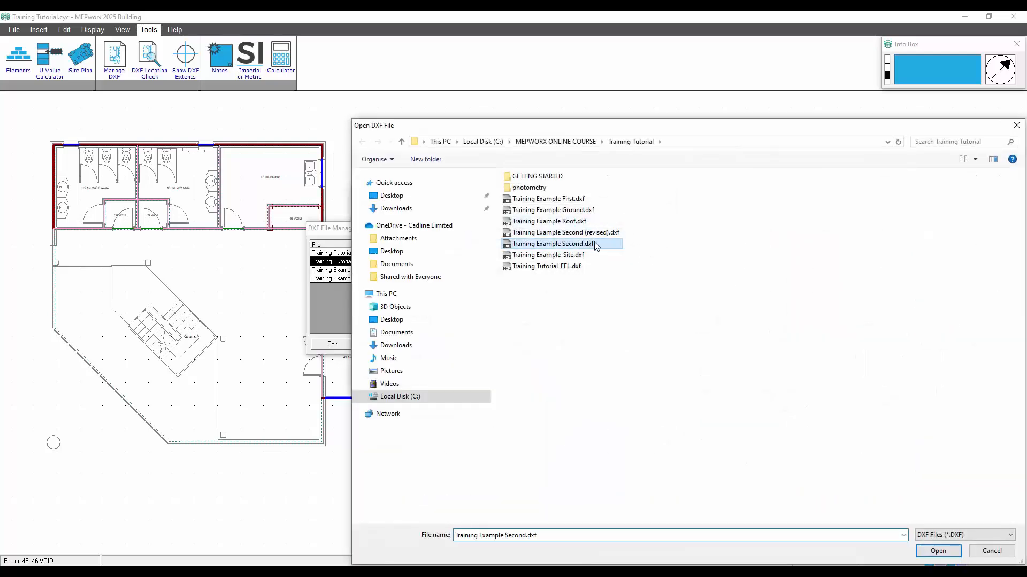
pyautogui.click(919, 551)
pyautogui.click(588, 382)
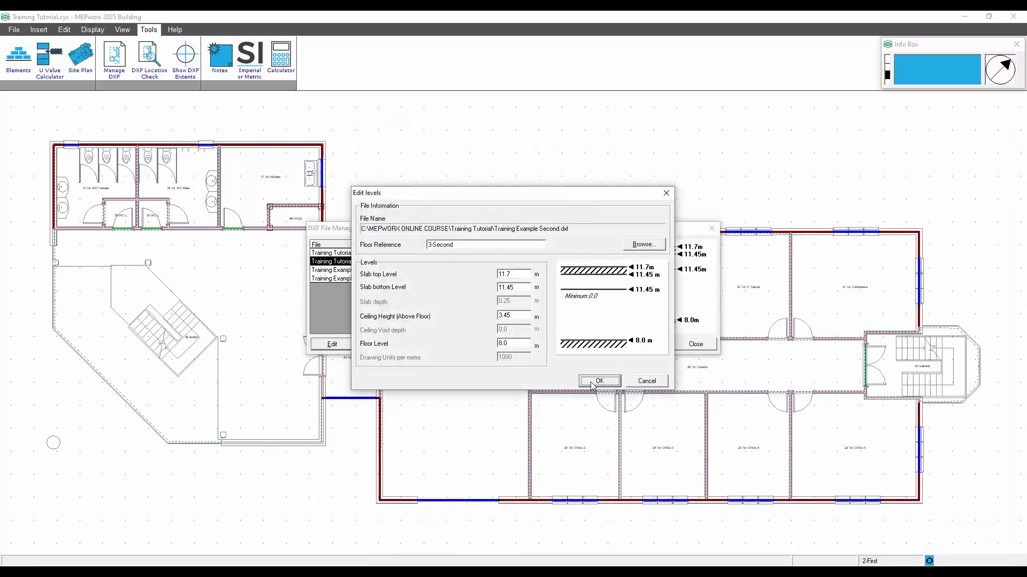
# Step: Assign Training Example Roof.dxf to Storey 4 and close the DXF file management
pyautogui.click(439, 254)
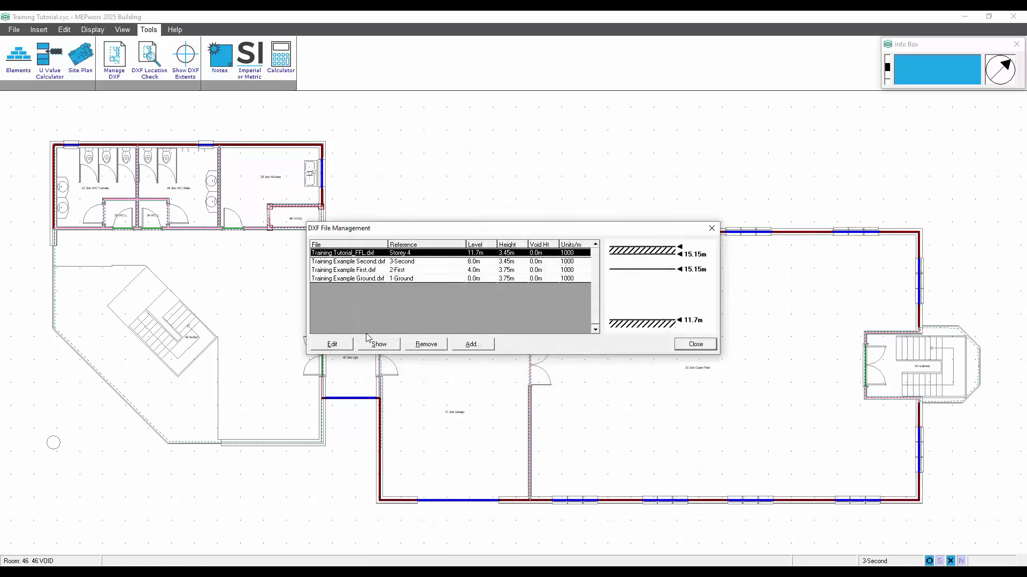
pyautogui.click(332, 344)
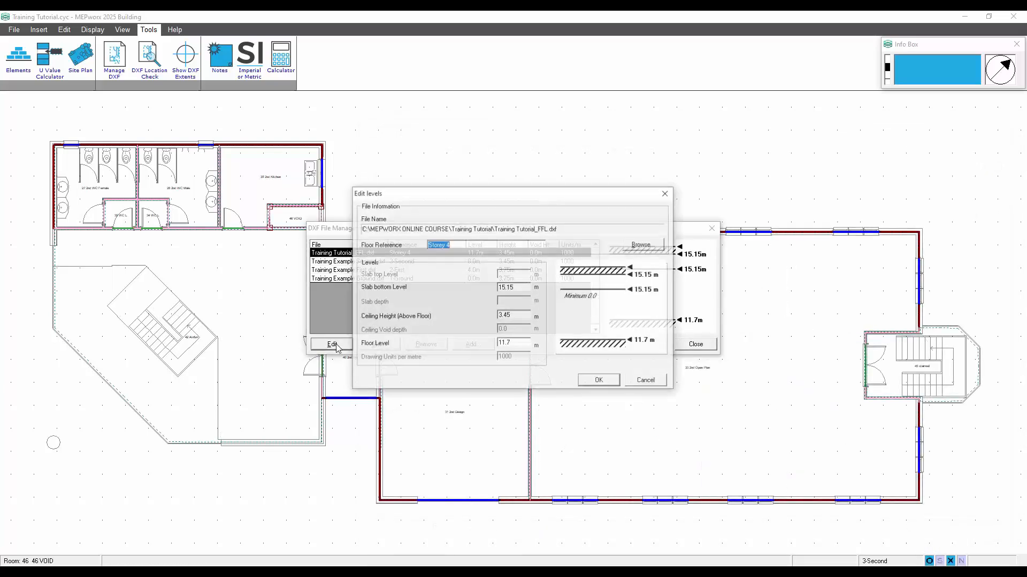
pyautogui.click(644, 245)
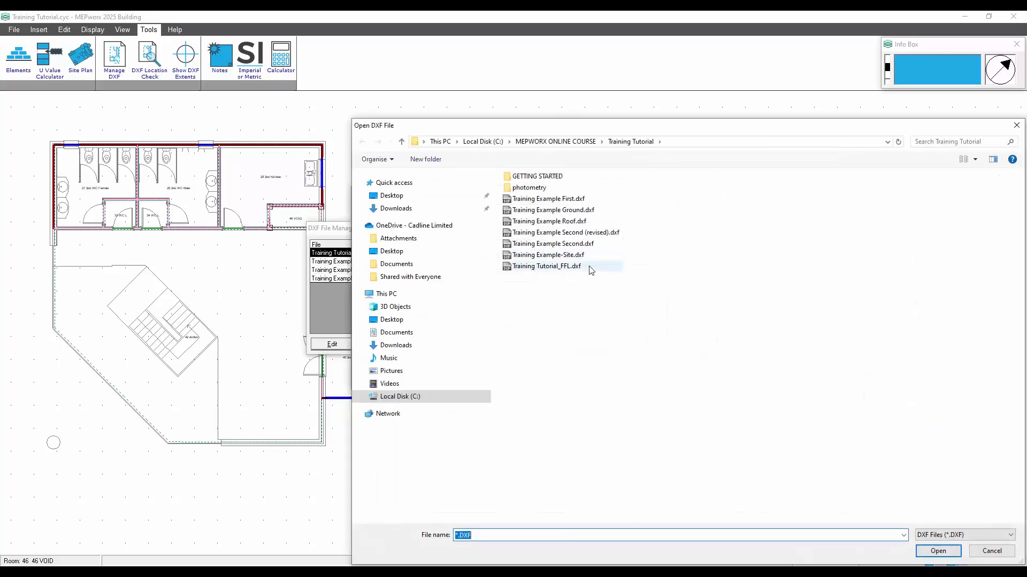
pyautogui.click(562, 221)
pyautogui.click(945, 550)
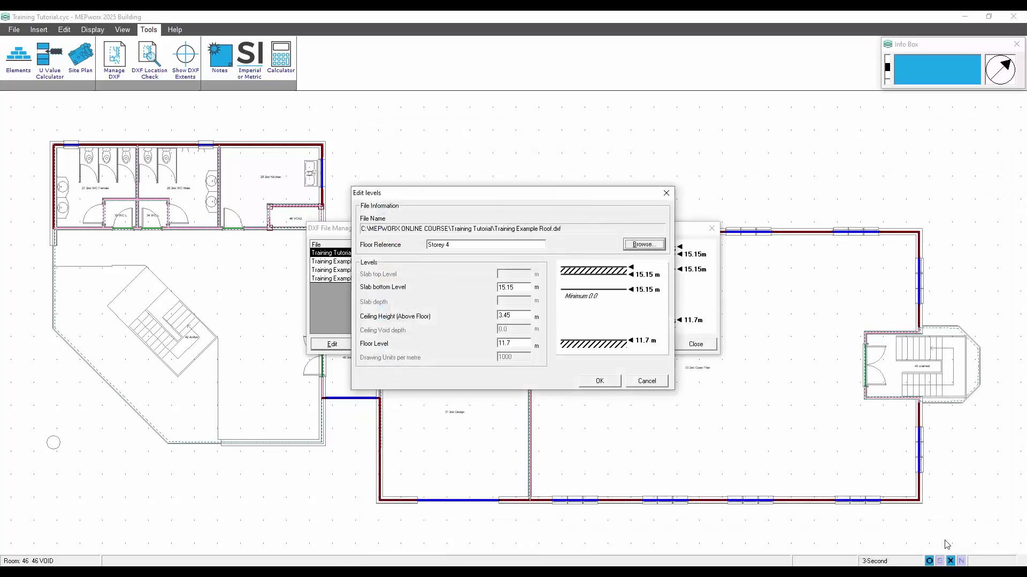
pyautogui.click(599, 381)
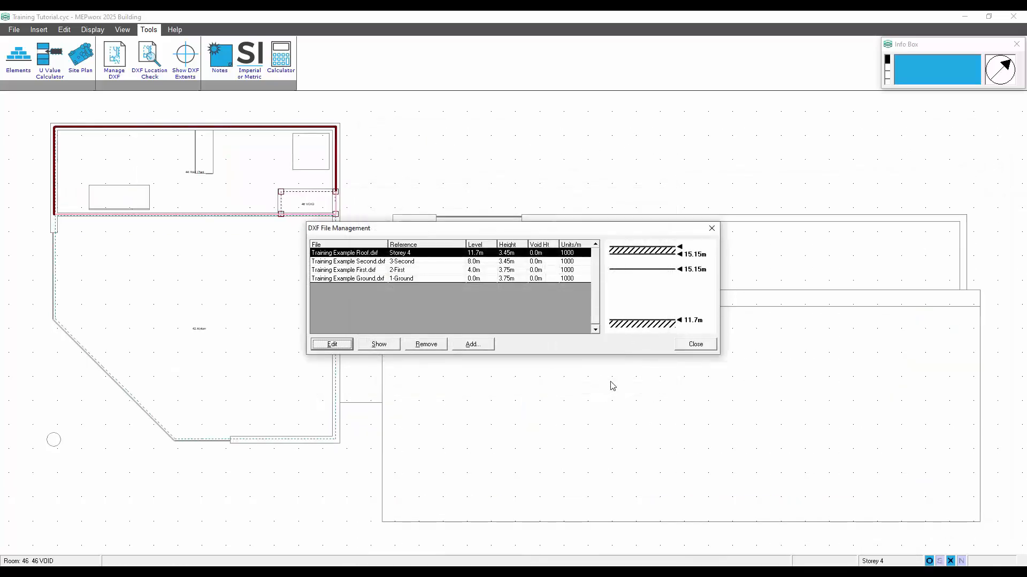
pyautogui.click(694, 344)
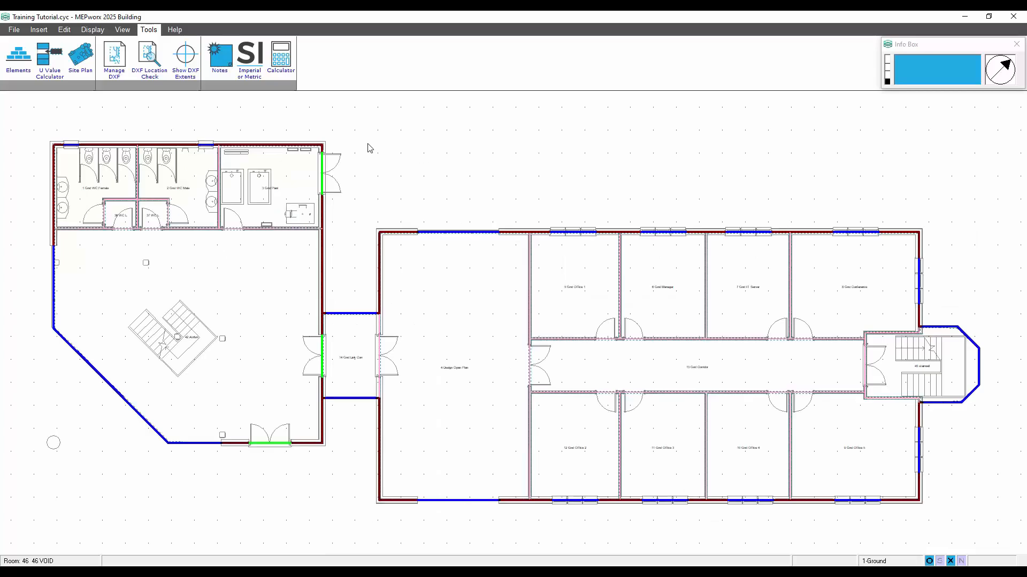
# Step: With the Global Room Editor, give rooms 7 Gnd IT Server through 14 Gnd Link Corr a 600 x 600 mm ceiling grid, tile centre at room centre
pyautogui.moveTo(492, 316); pyautogui.dragTo(479, 315, button='middle')
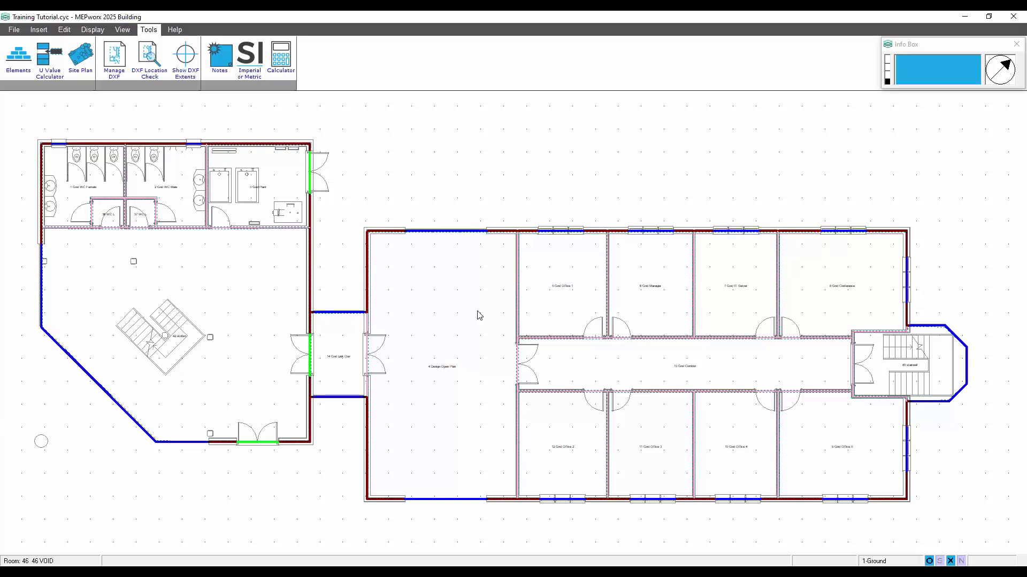
pyautogui.click(64, 31)
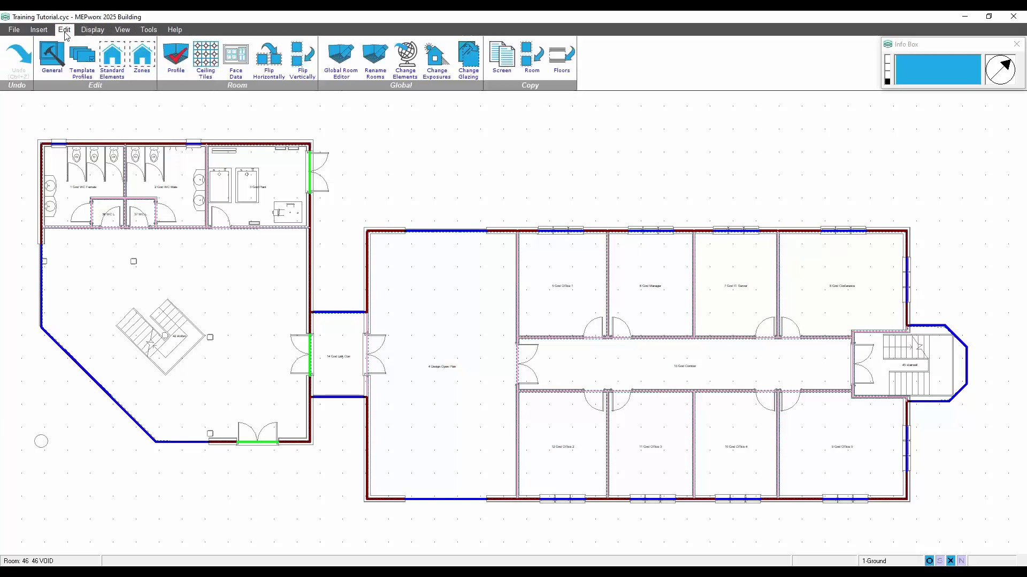
pyautogui.click(83, 63)
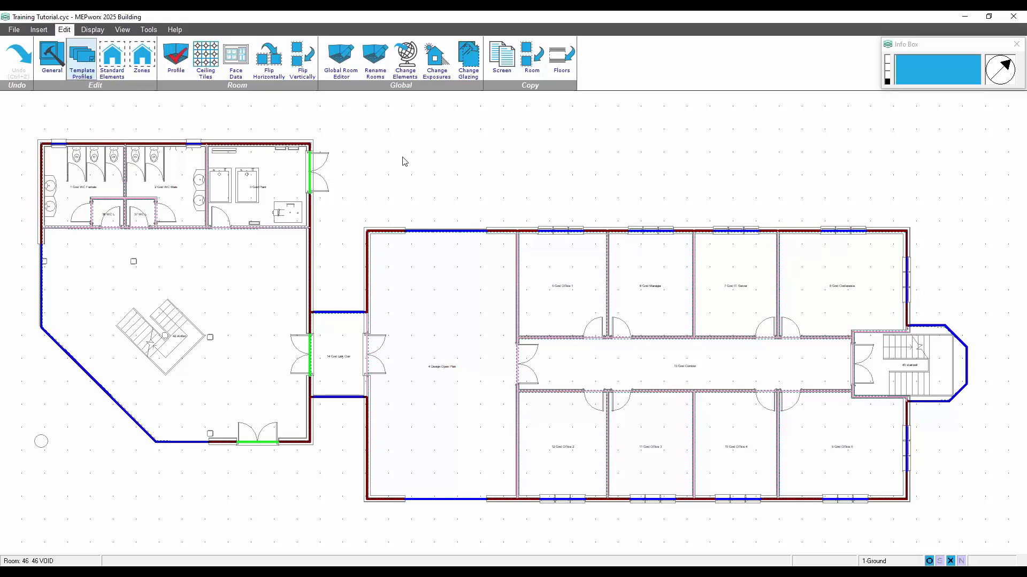
pyautogui.click(340, 60)
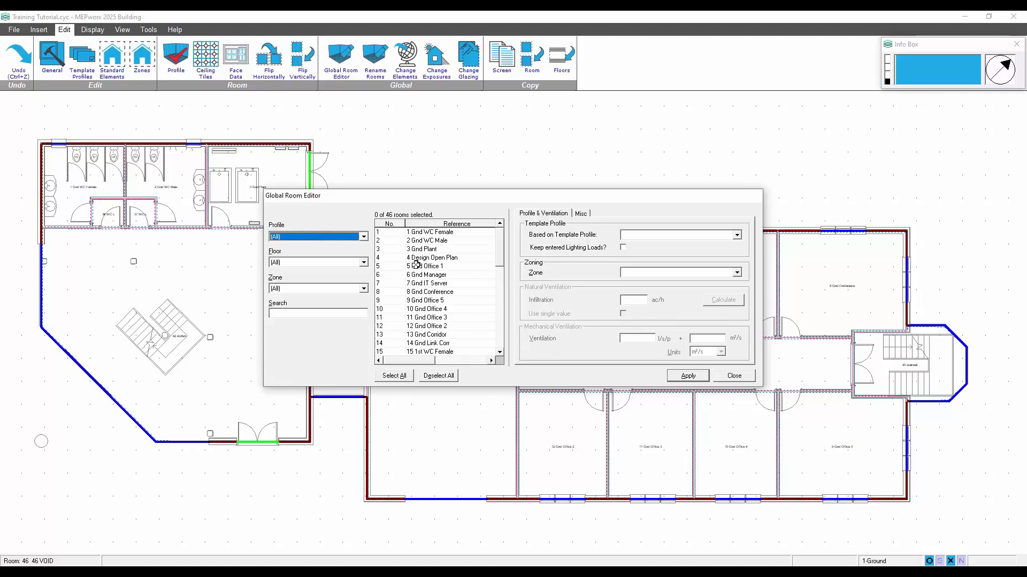
pyautogui.click(441, 309)
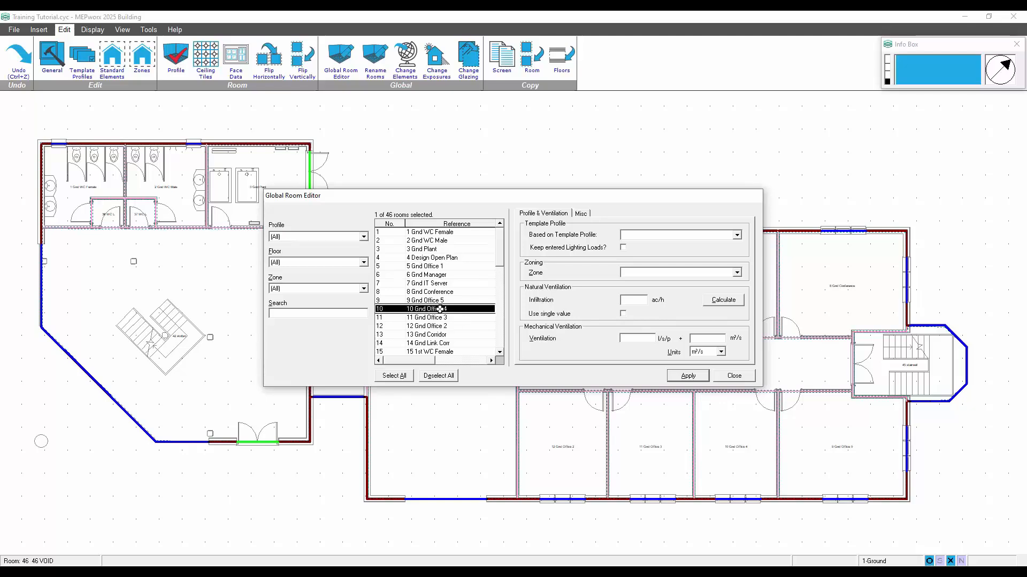
pyautogui.click(435, 285)
pyautogui.moveTo(435, 285); pyautogui.dragTo(436, 343)
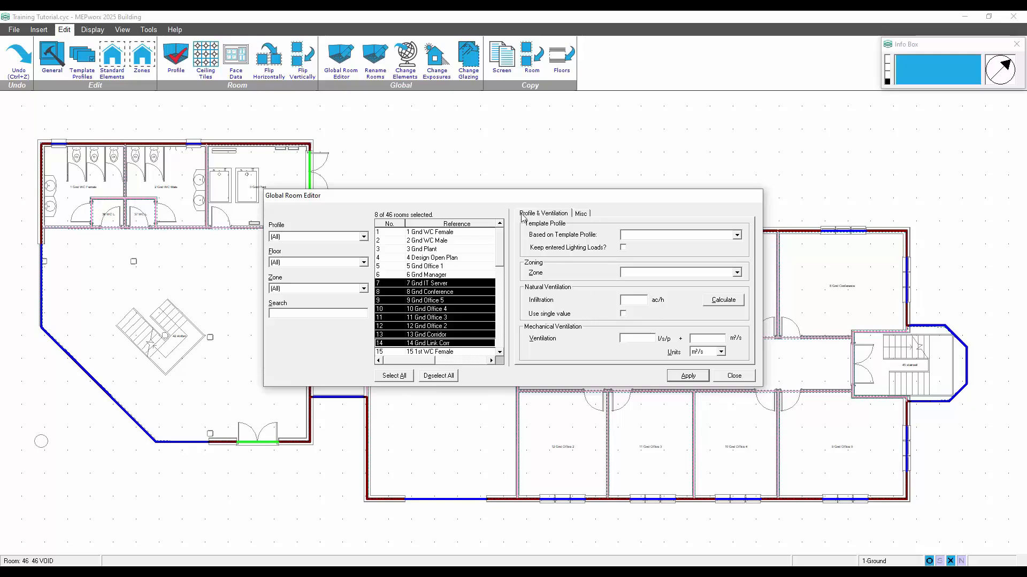
pyautogui.click(583, 214)
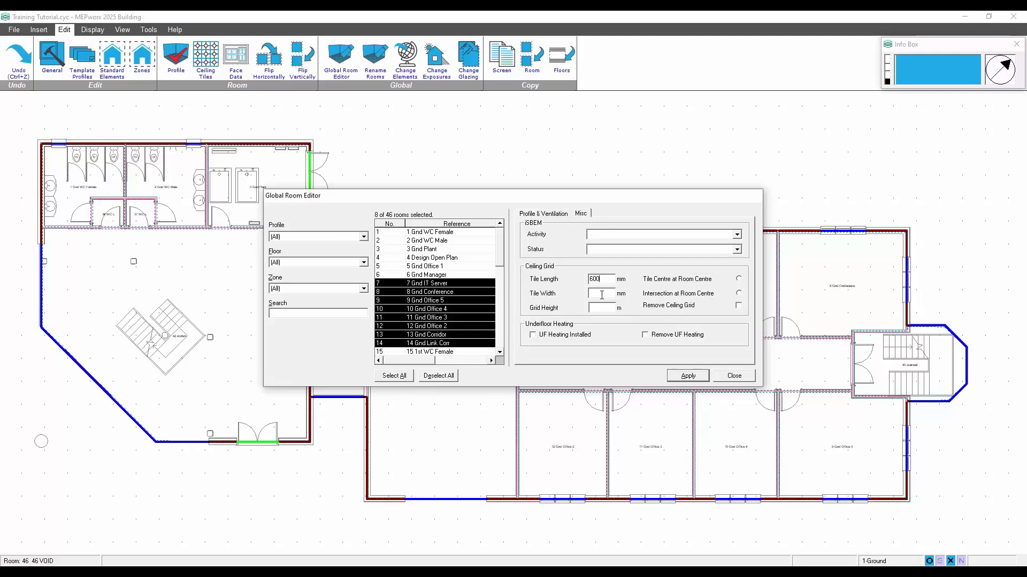
pyautogui.click(602, 293)
pyautogui.write('600')
pyautogui.click(739, 279)
pyautogui.click(689, 377)
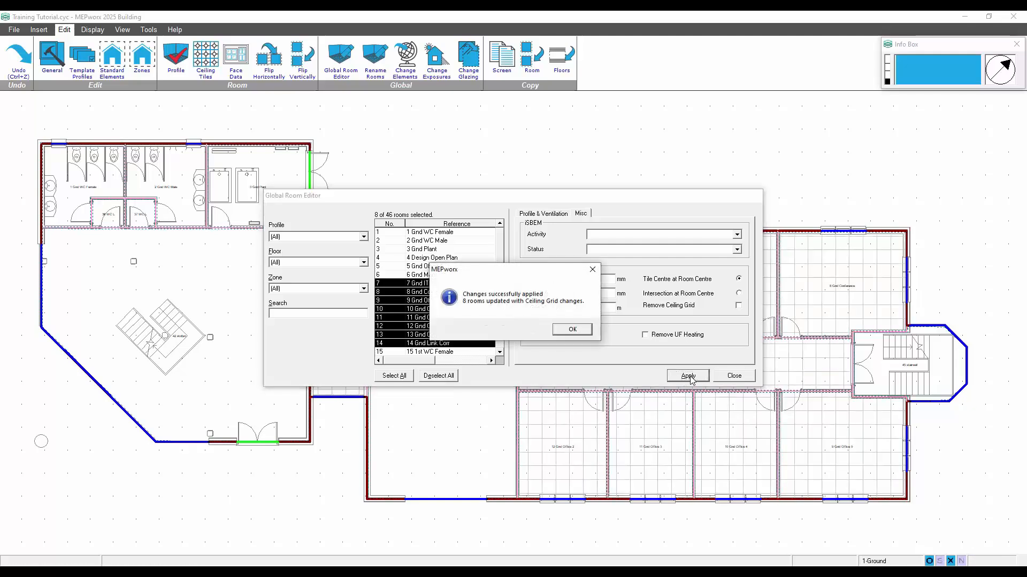
pyautogui.click(561, 328)
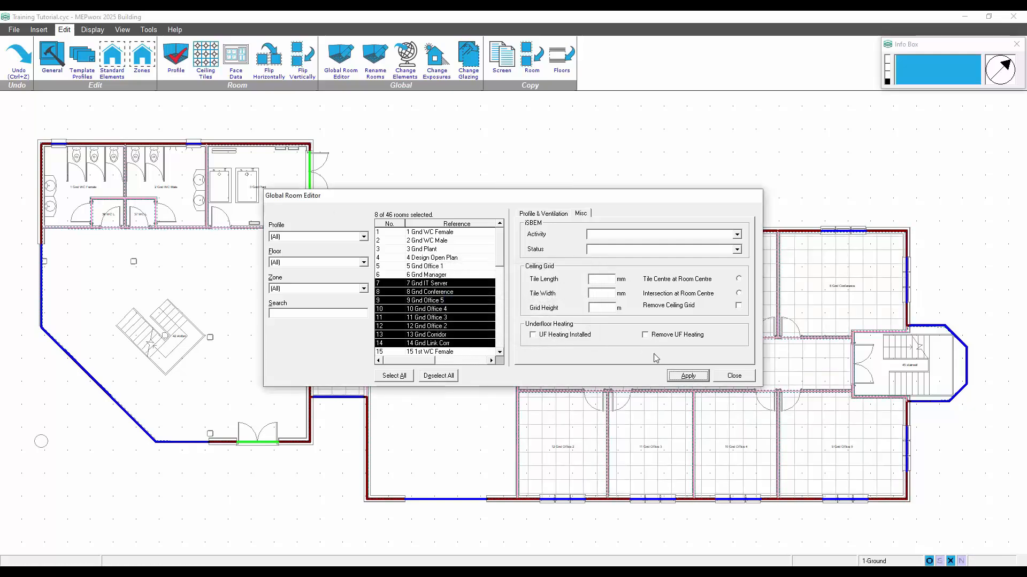
pyautogui.click(730, 377)
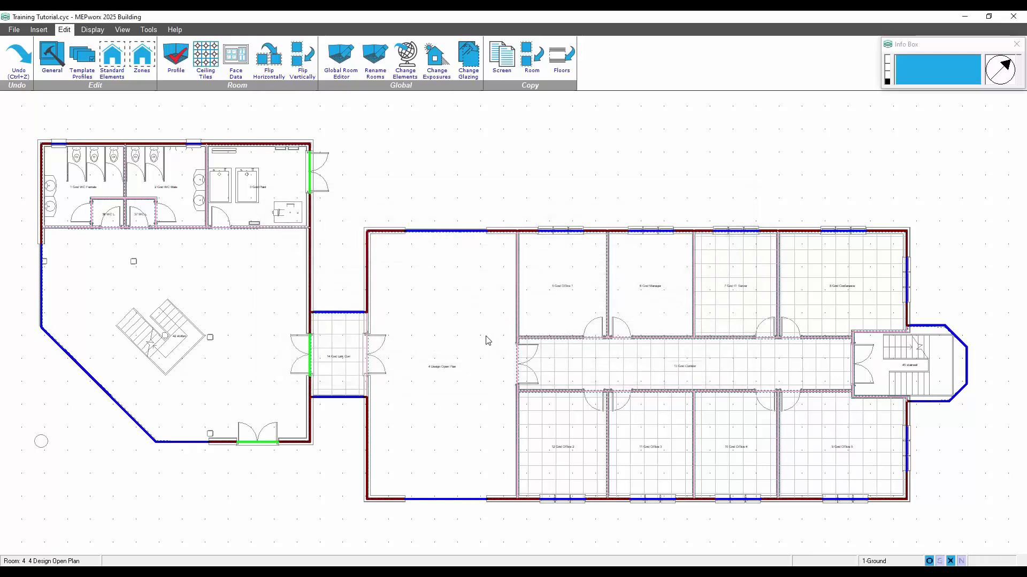
# Step: Add ceiling tiles 600 mm long and 1200 mm wide to the Design Open Plan room, with the tile centre at room centre
pyautogui.rightClick(487, 340)
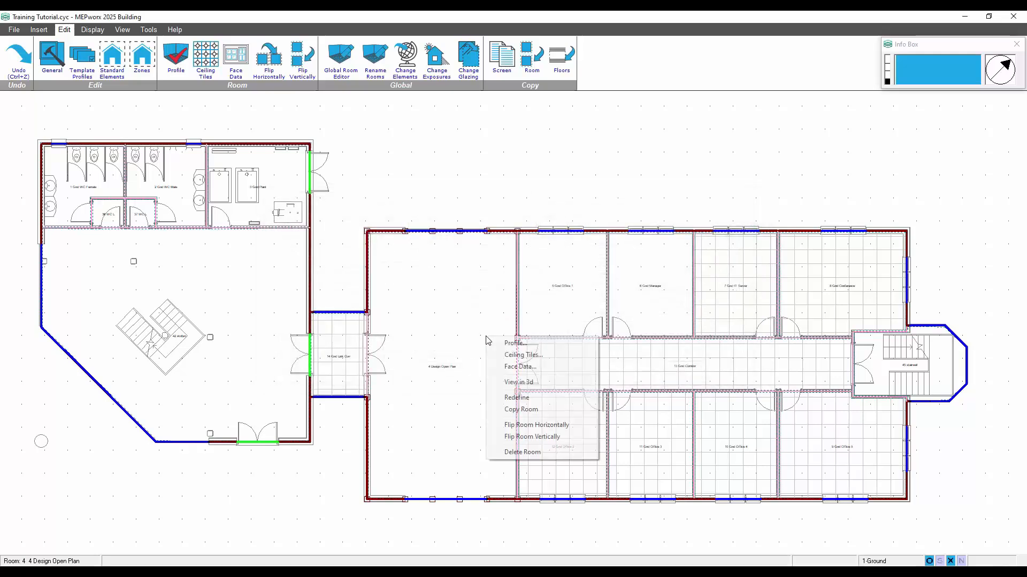
pyautogui.click(504, 357)
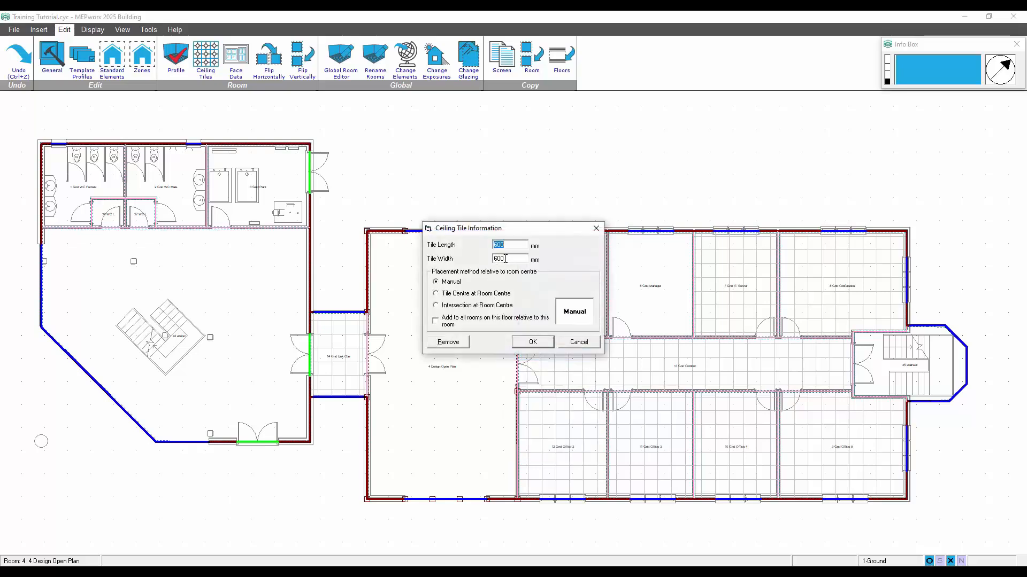
pyautogui.press('Tab')
pyautogui.click(469, 293)
pyautogui.click(524, 343)
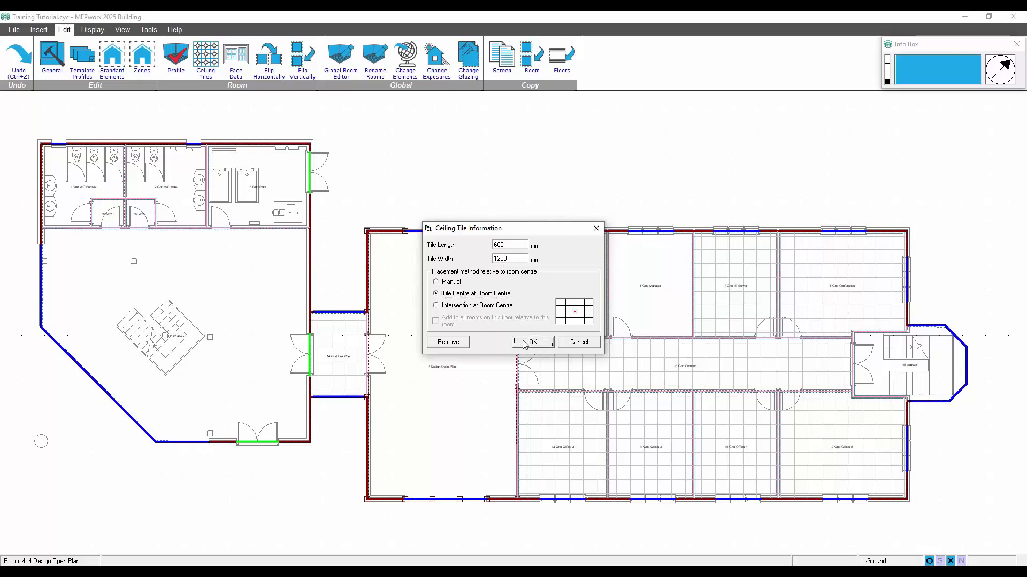